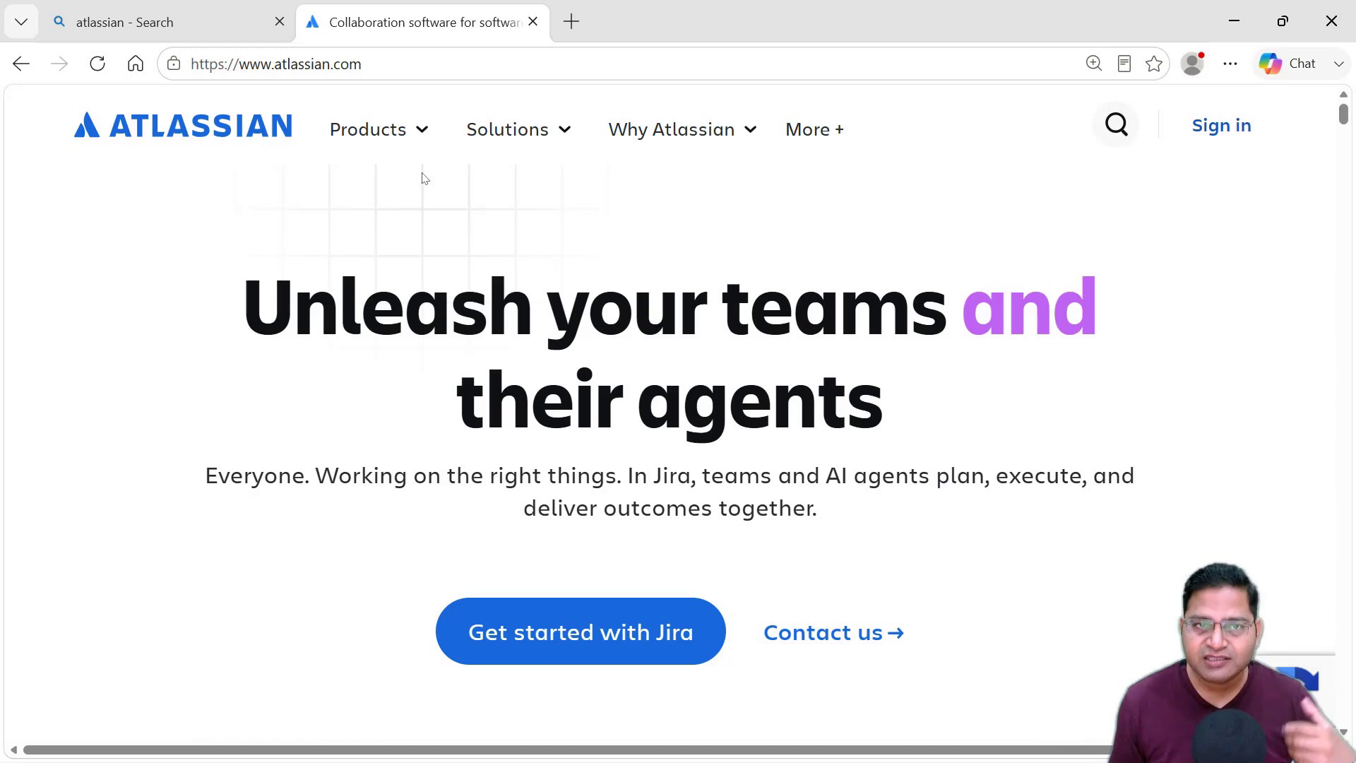
- Look through the Atlassian product list and the homepage content
click(404, 126)
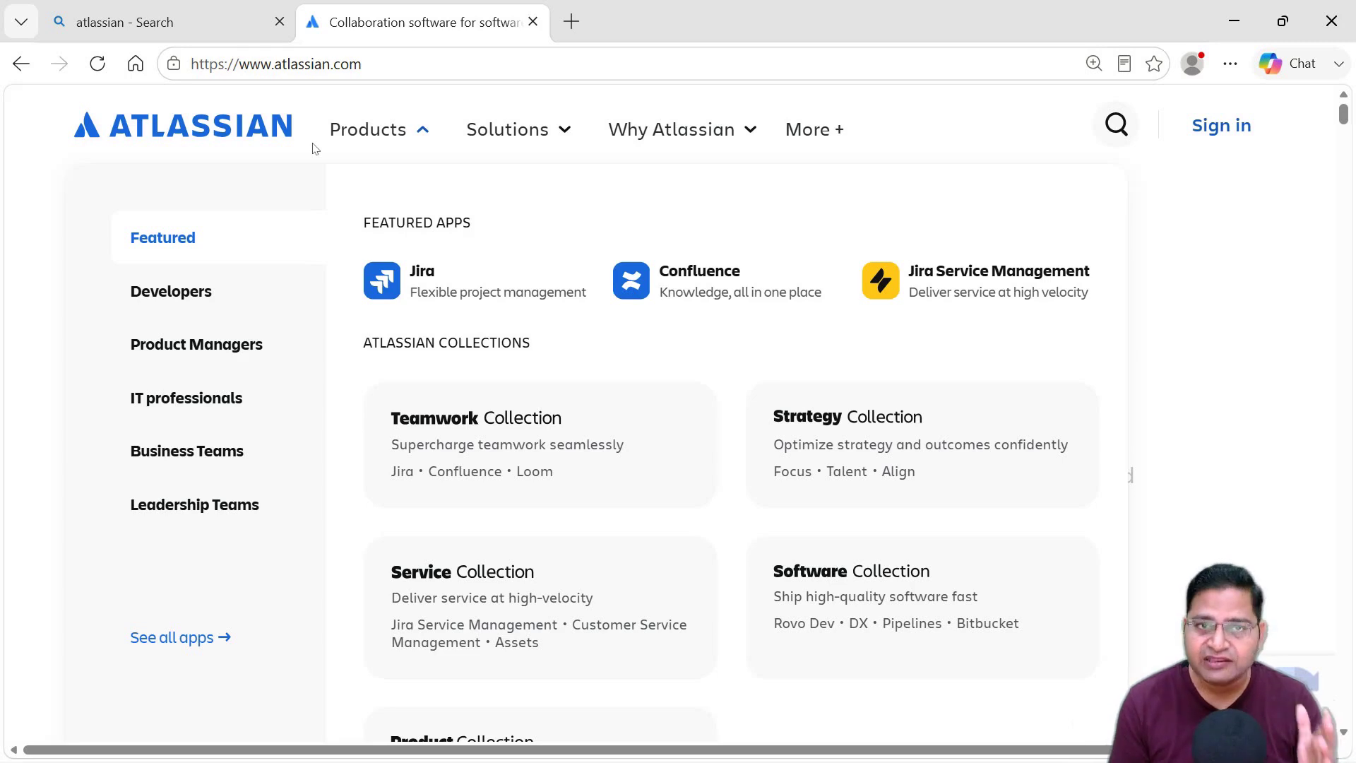
click(413, 129)
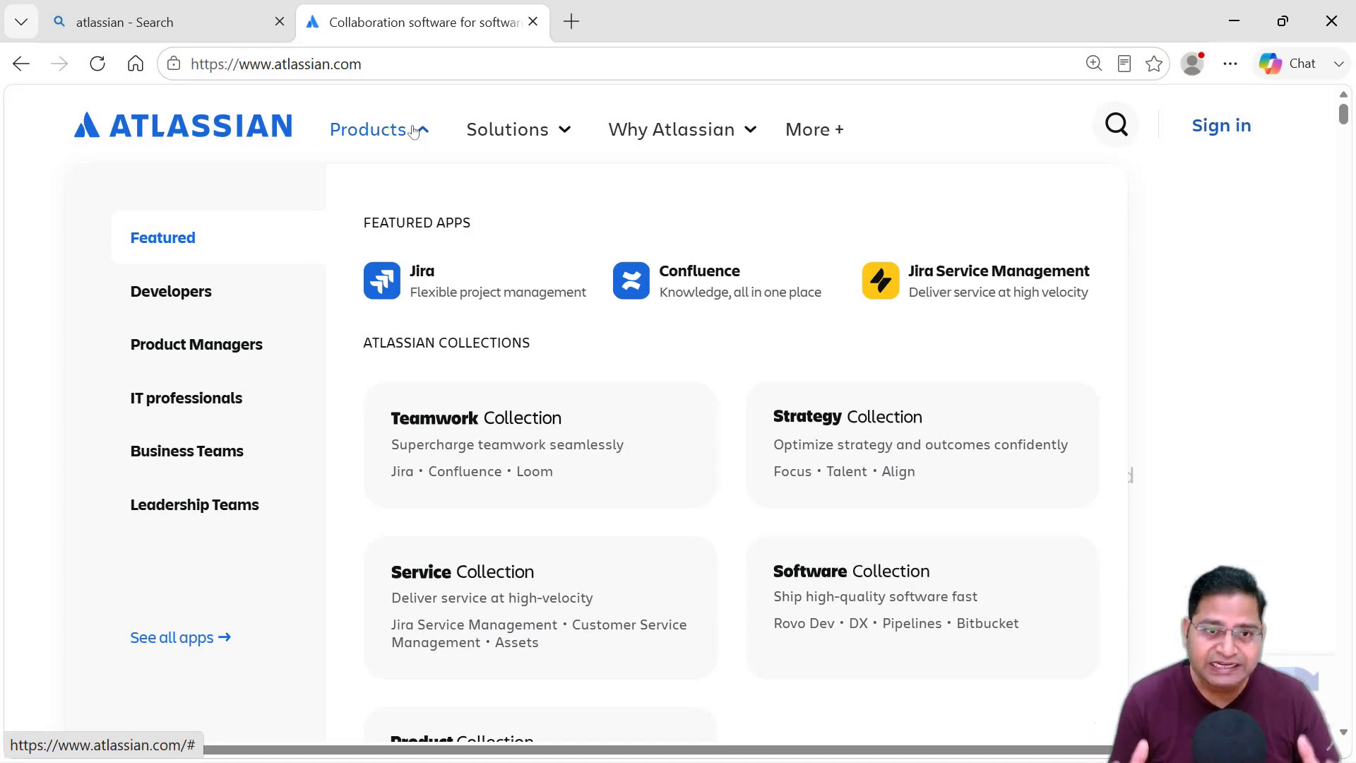
click(396, 121)
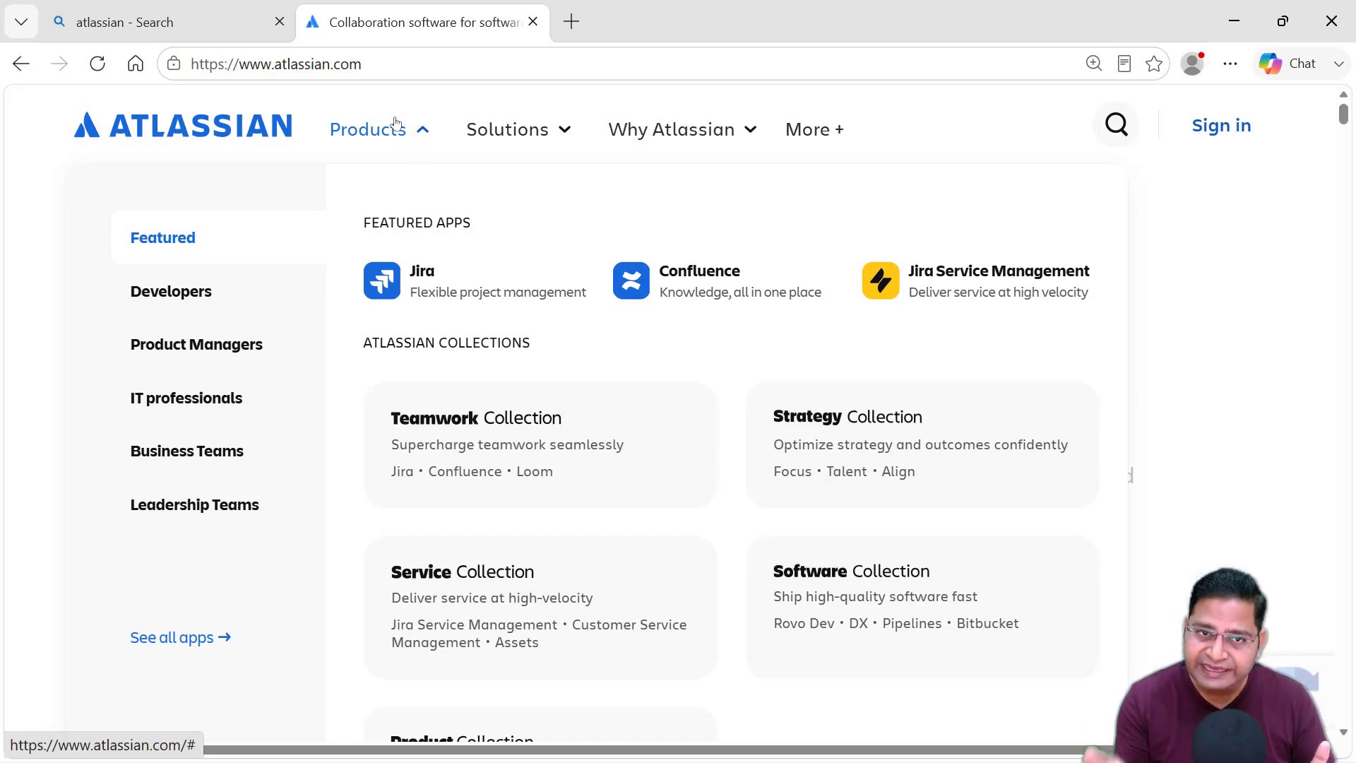
click(206, 144)
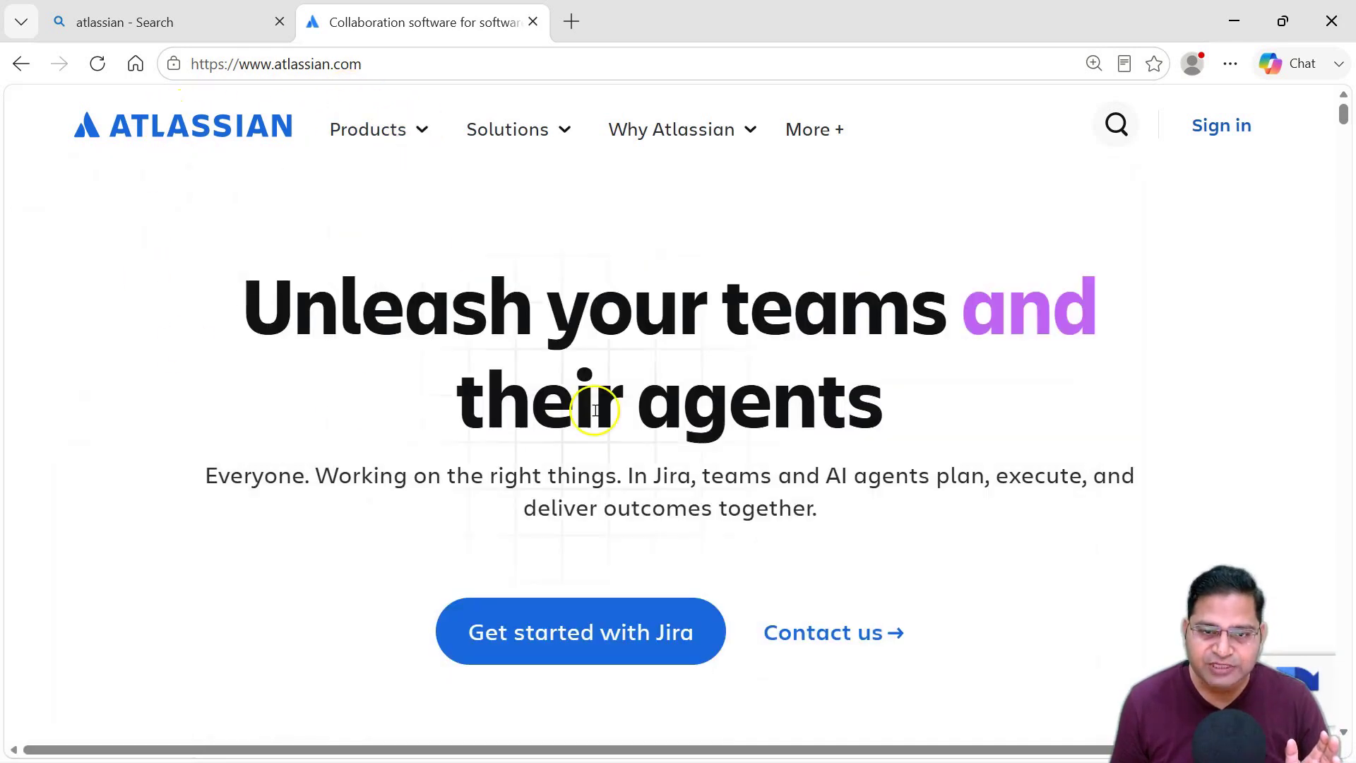
scroll(594, 410, down, 2)
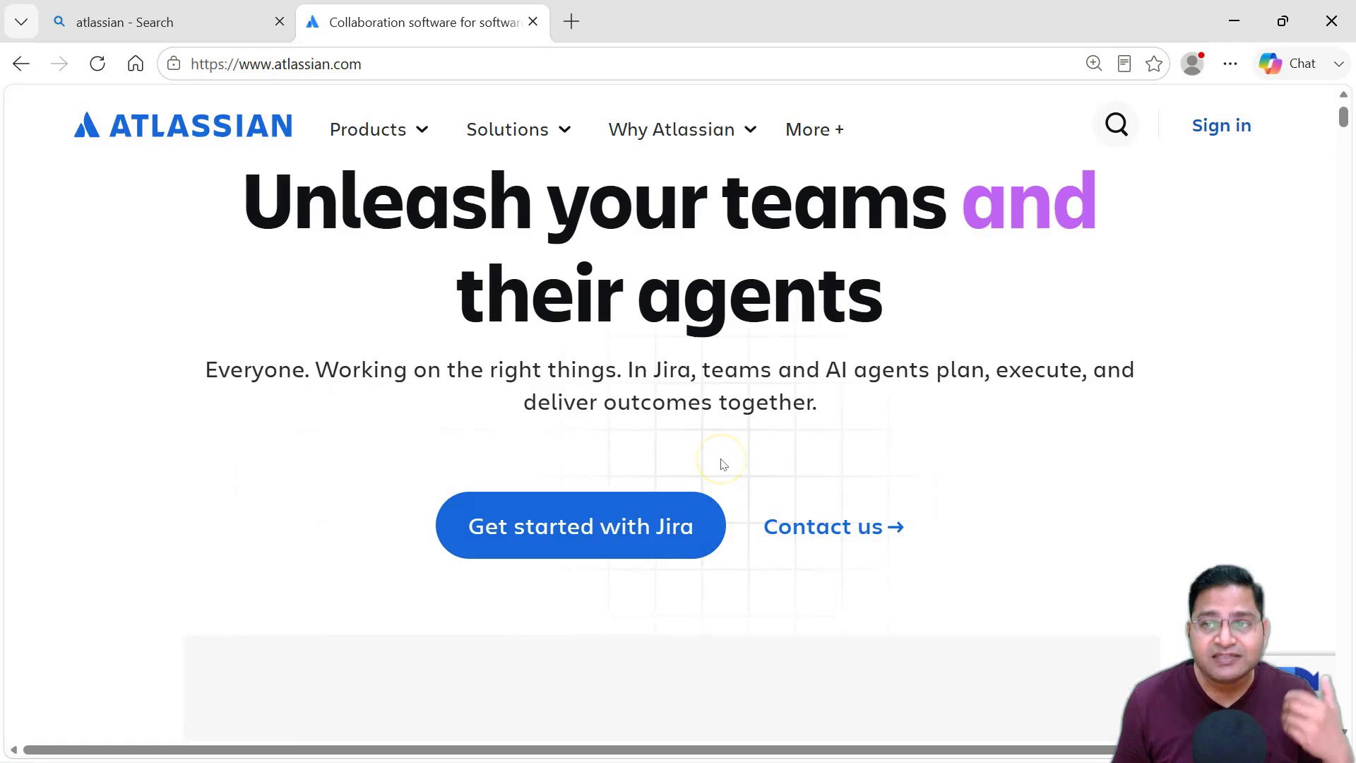
scroll(723, 464, down, 15)
scroll(816, 535, up, 16)
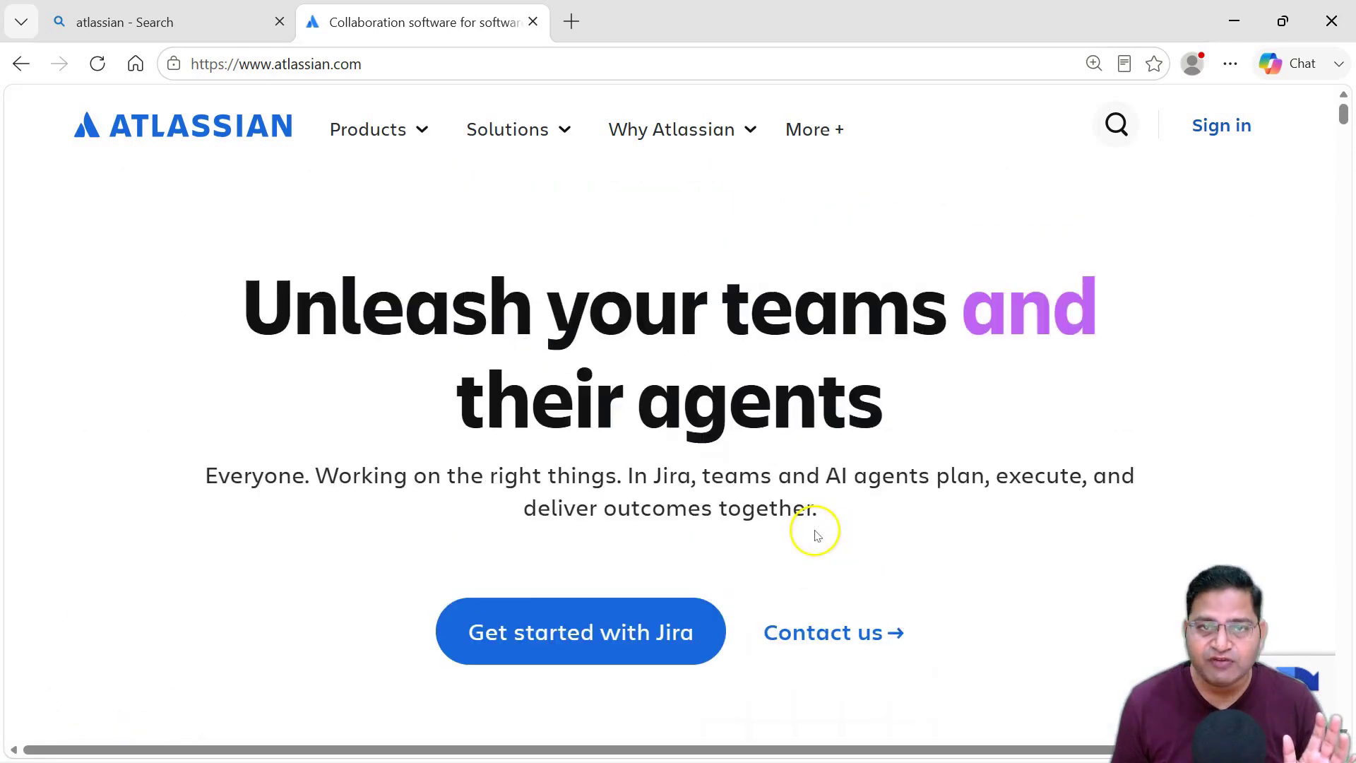
- Open the Jira product page from the featured Atlassian apps and look it over
click(418, 128)
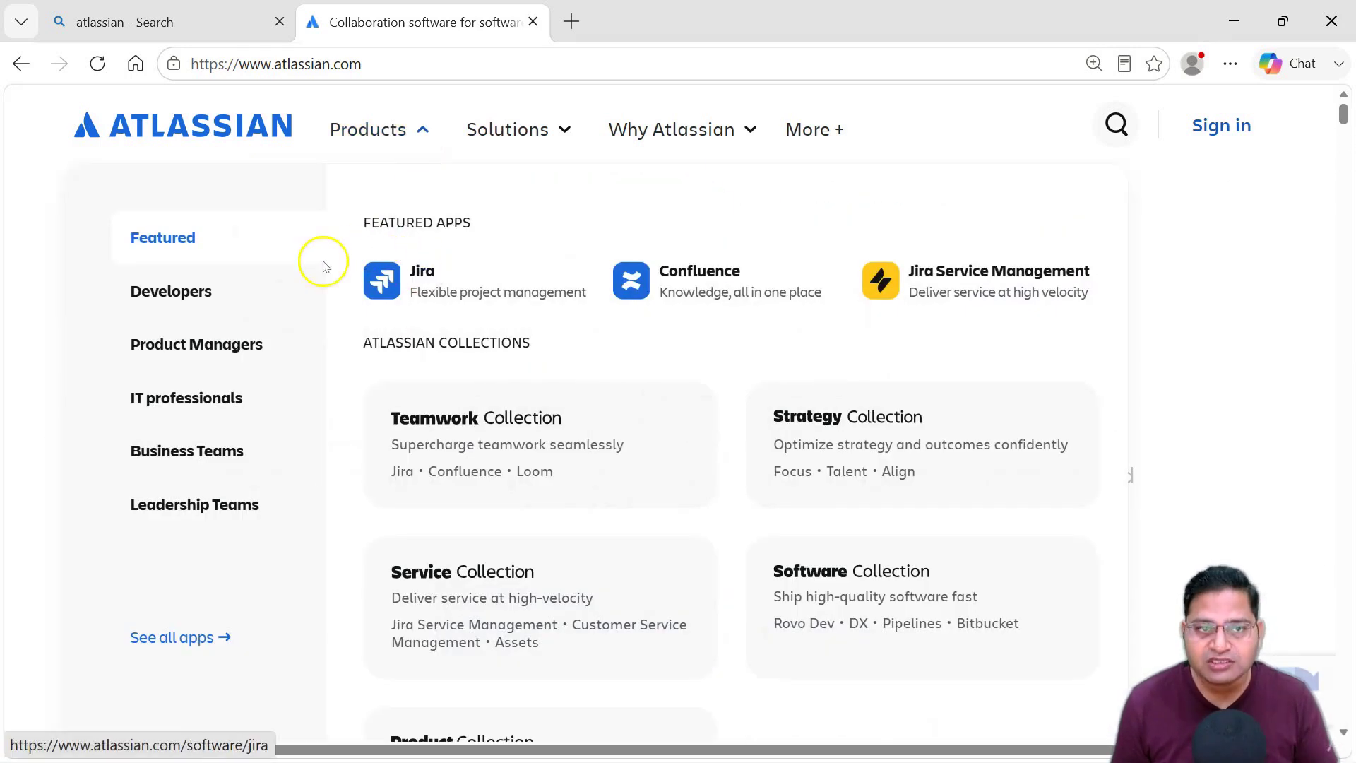
click(432, 274)
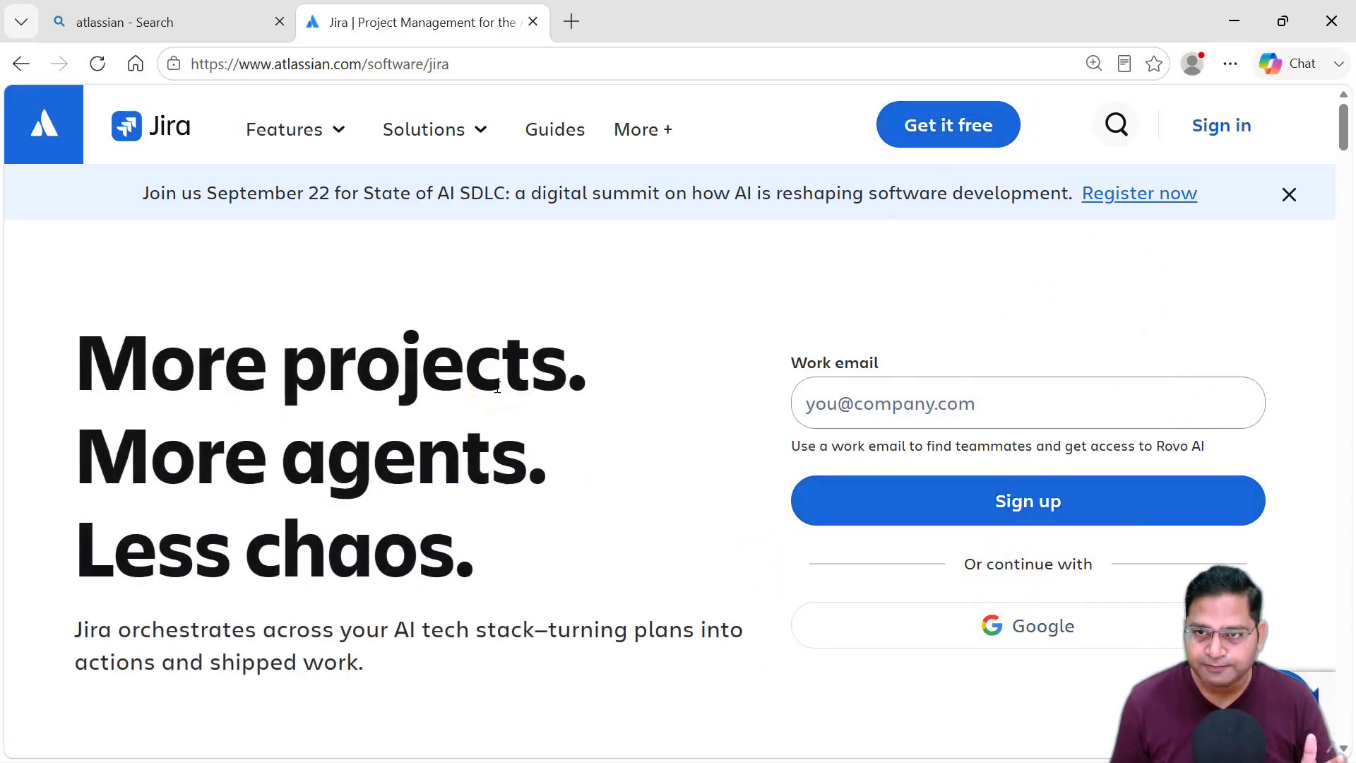
scroll(537, 368, down, 5)
scroll(586, 452, up, 5)
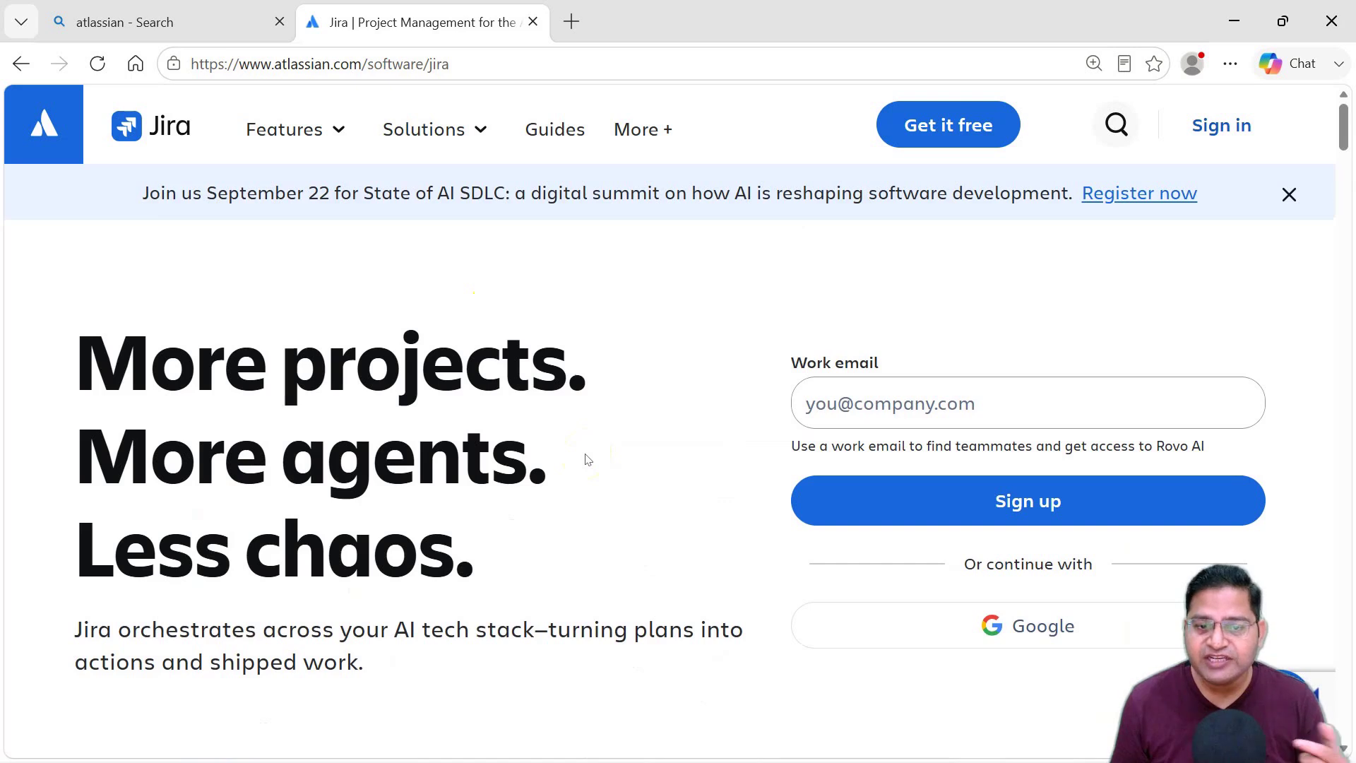
click(596, 453)
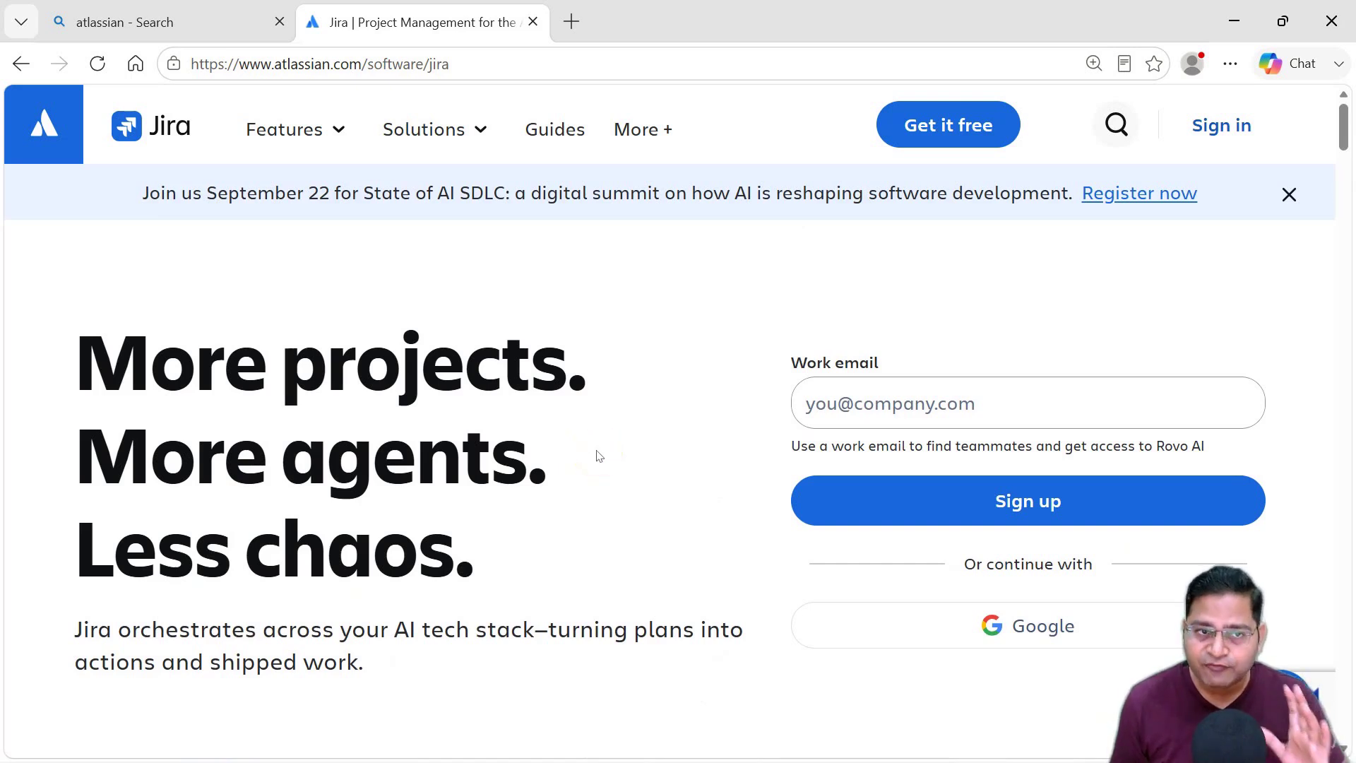
- Preview the free Jira sign-up form, return to the product page and open Jira's pricing page
click(956, 130)
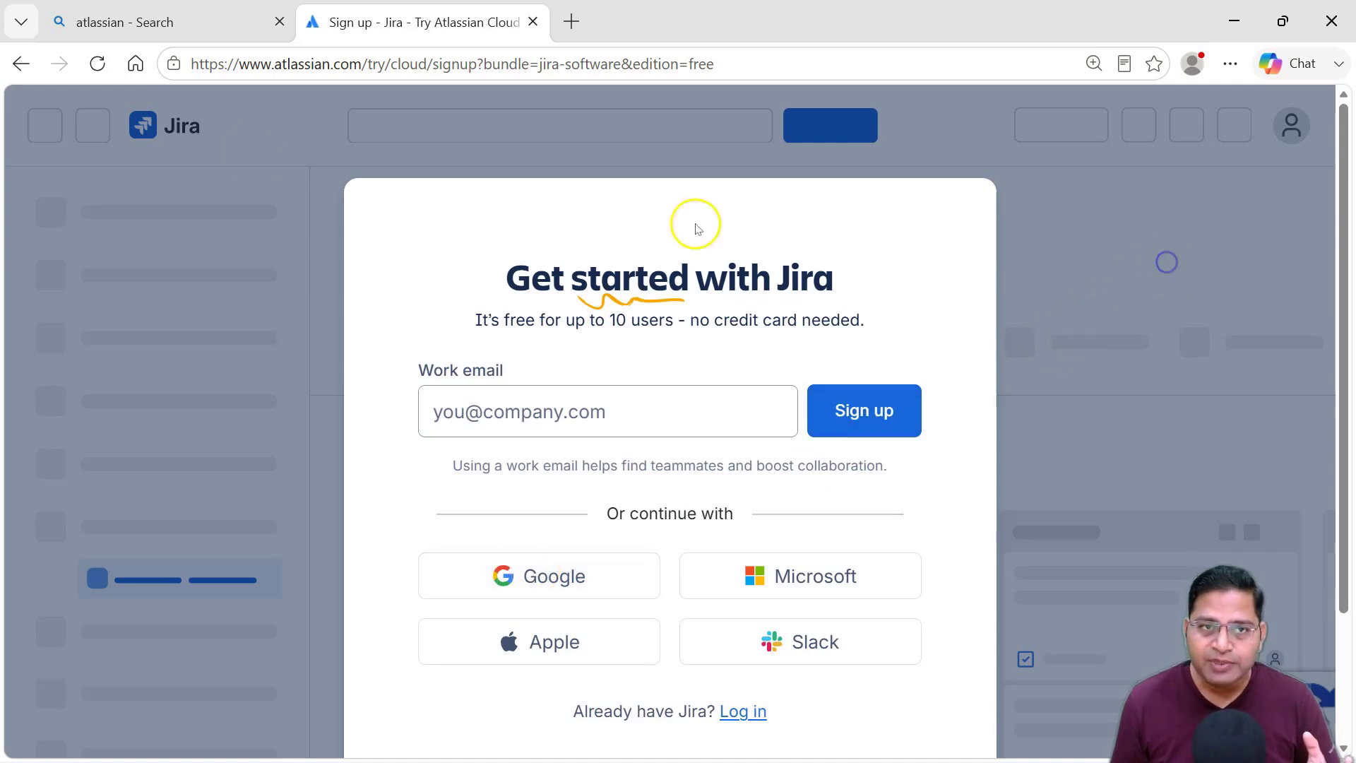
click(21, 63)
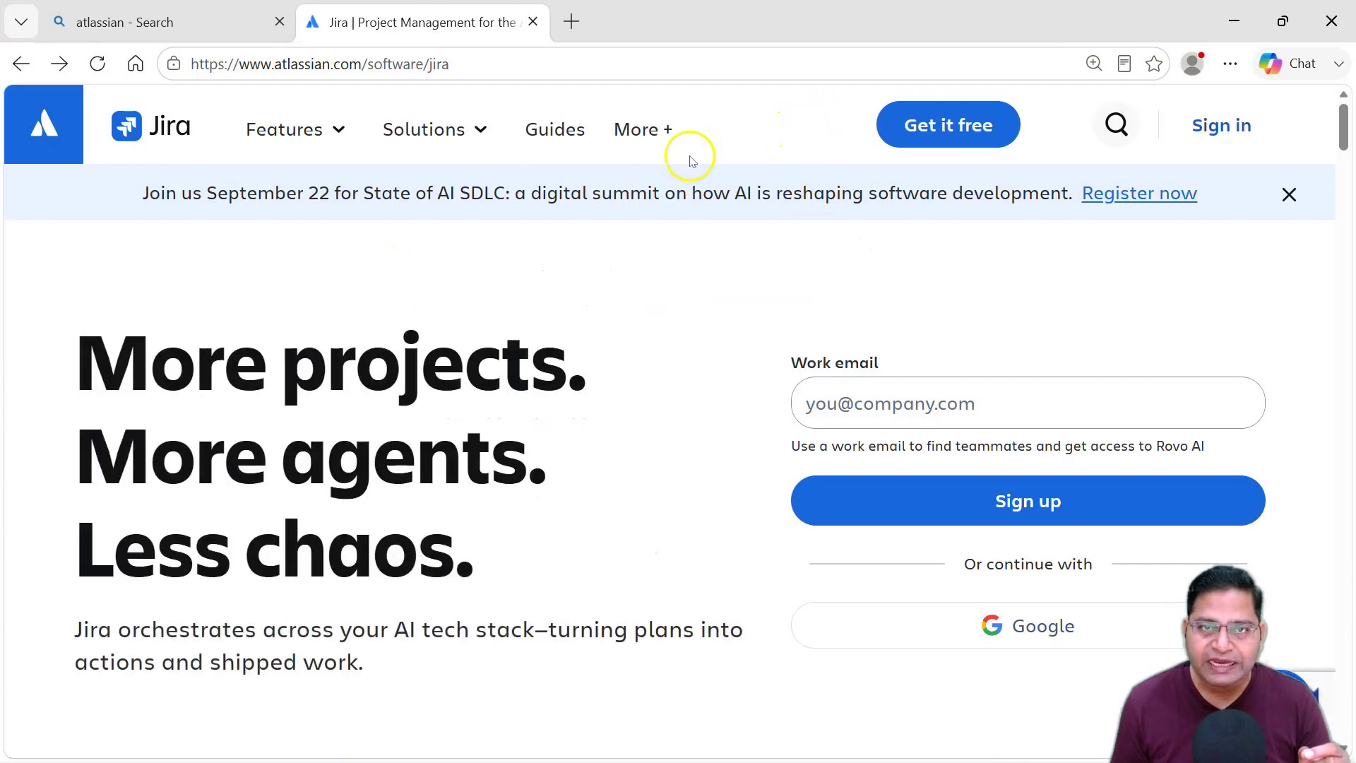
click(644, 135)
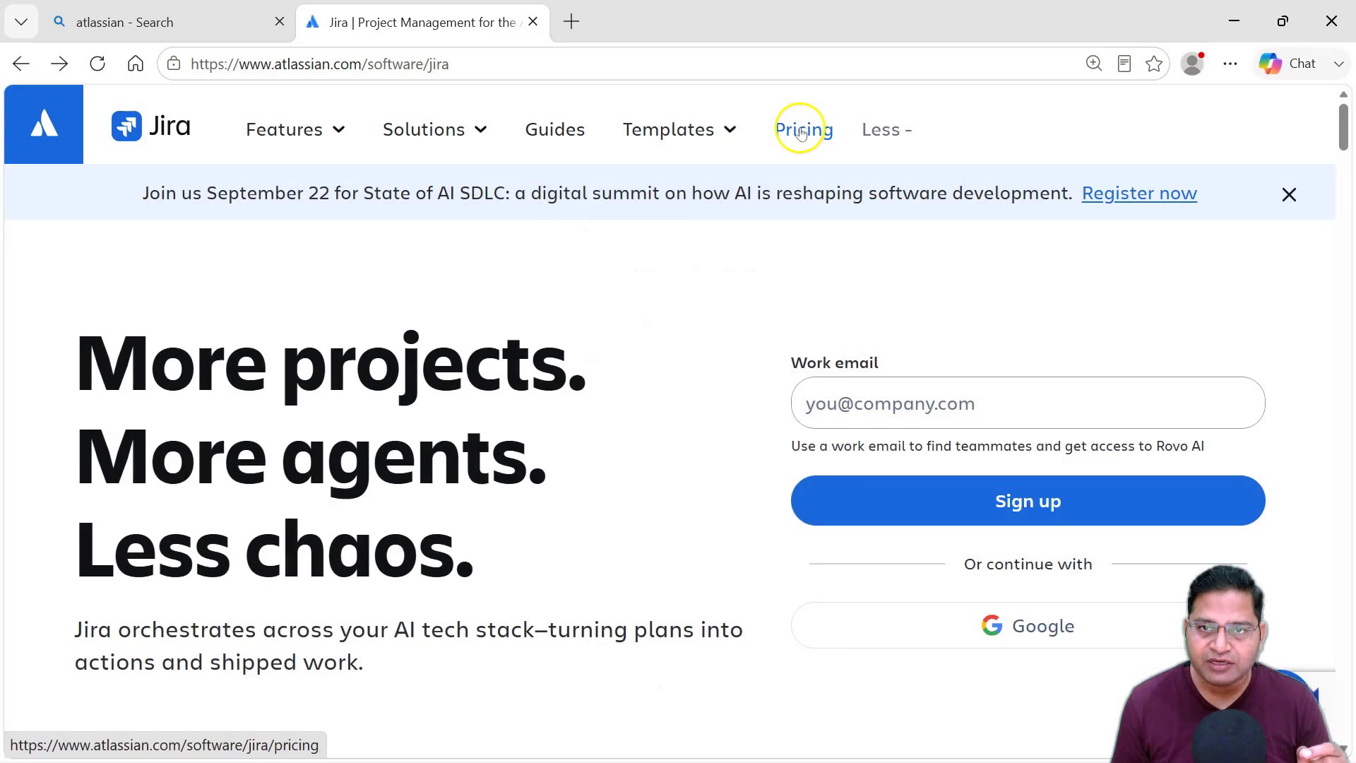
click(802, 130)
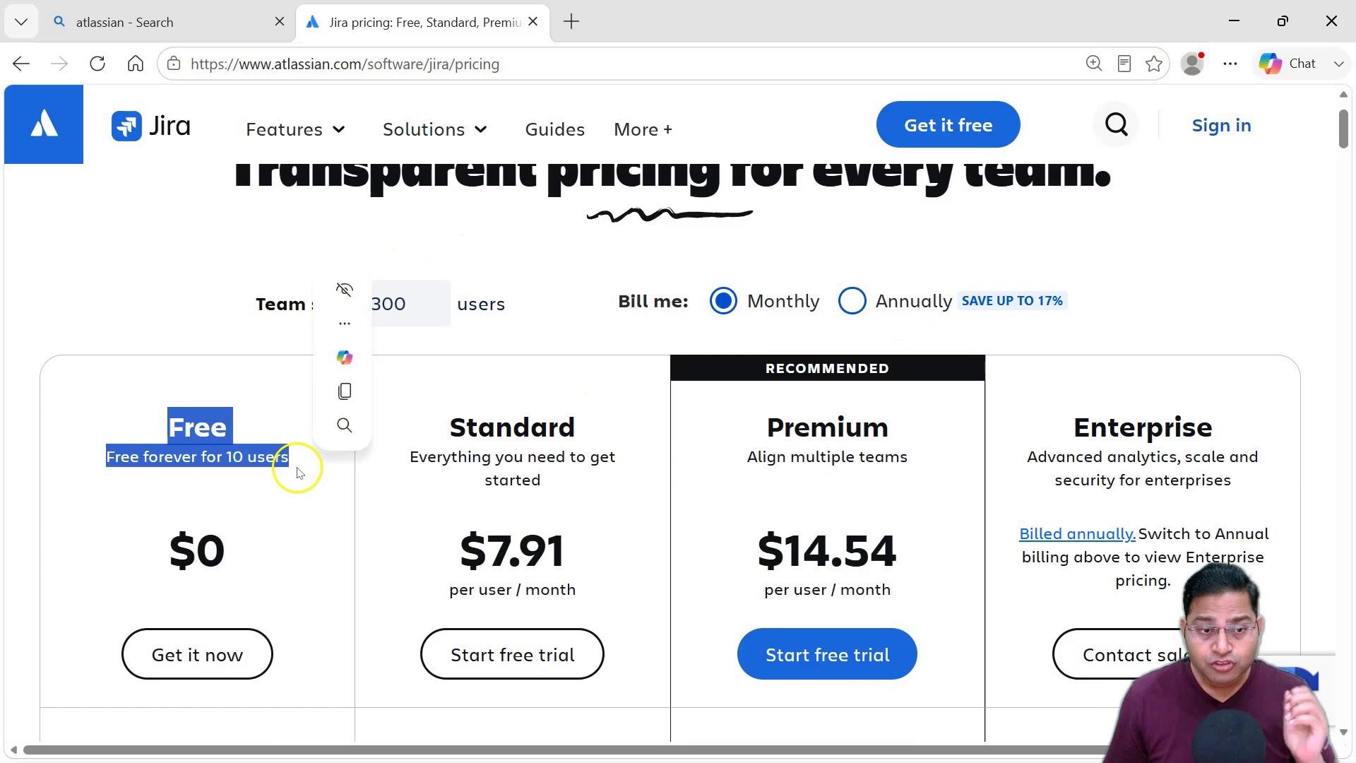
- Compare the Free, Standard, Premium and Enterprise plans, examining the Free plan's user limit and included features
scroll(212, 485, down, 1)
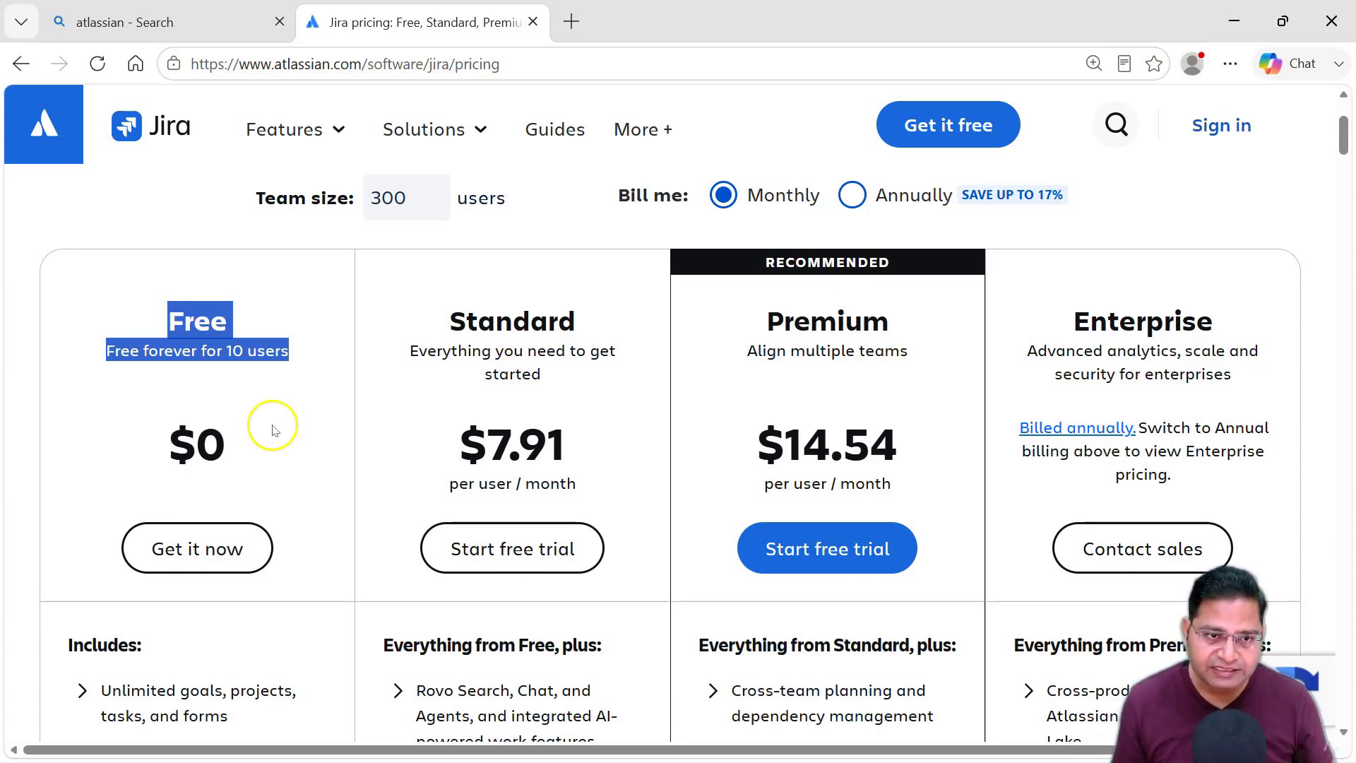
scroll(257, 452, down, 1)
scroll(240, 537, down, 1)
scroll(209, 569, down, 1)
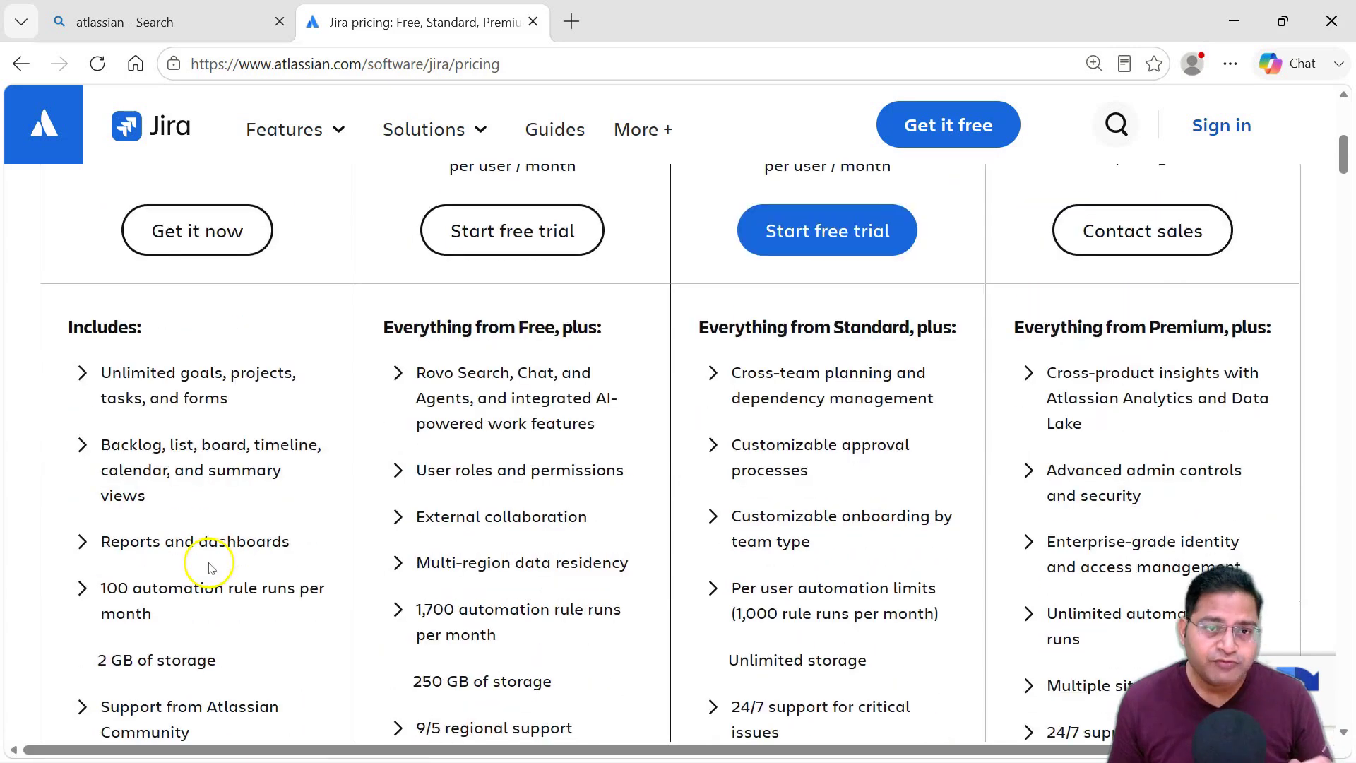
scroll(212, 558, up, 3)
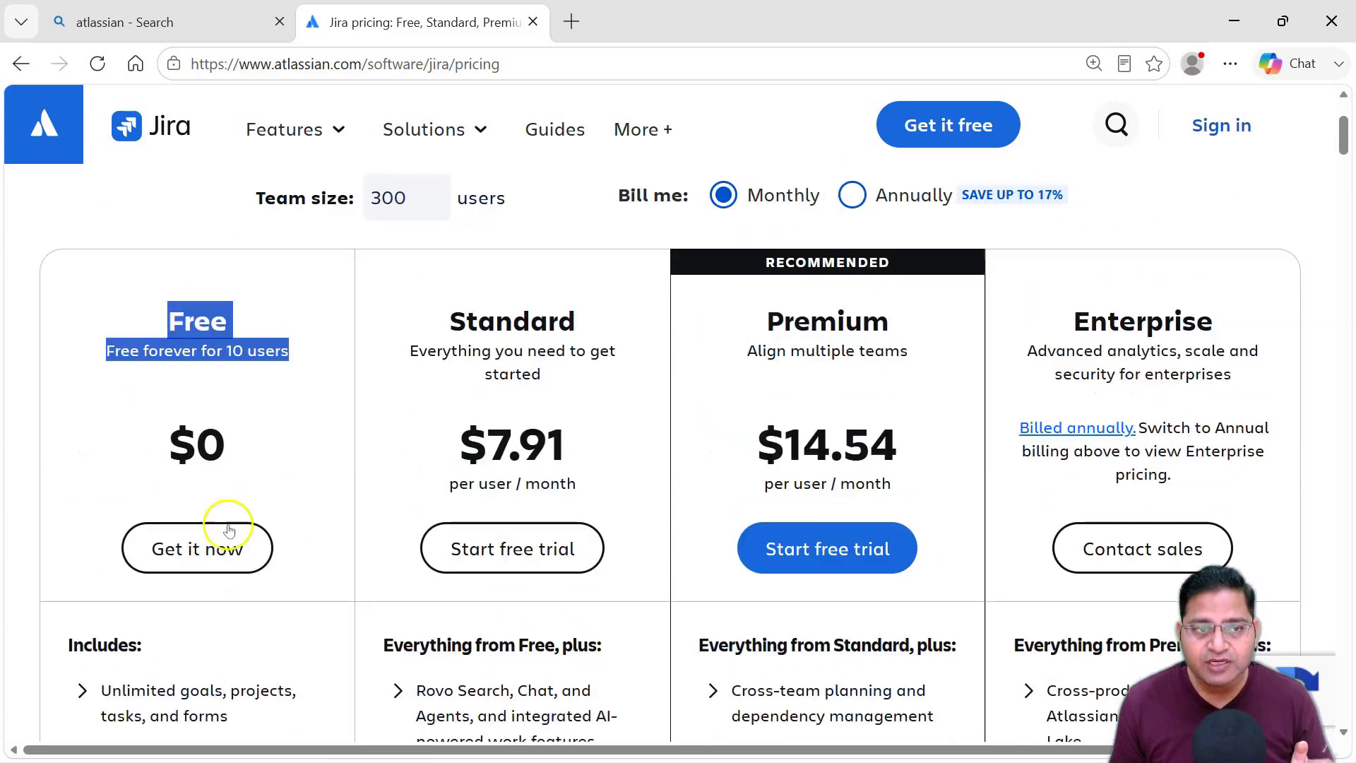
click(217, 356)
scroll(268, 522, down, 3)
scroll(243, 545, up, 4)
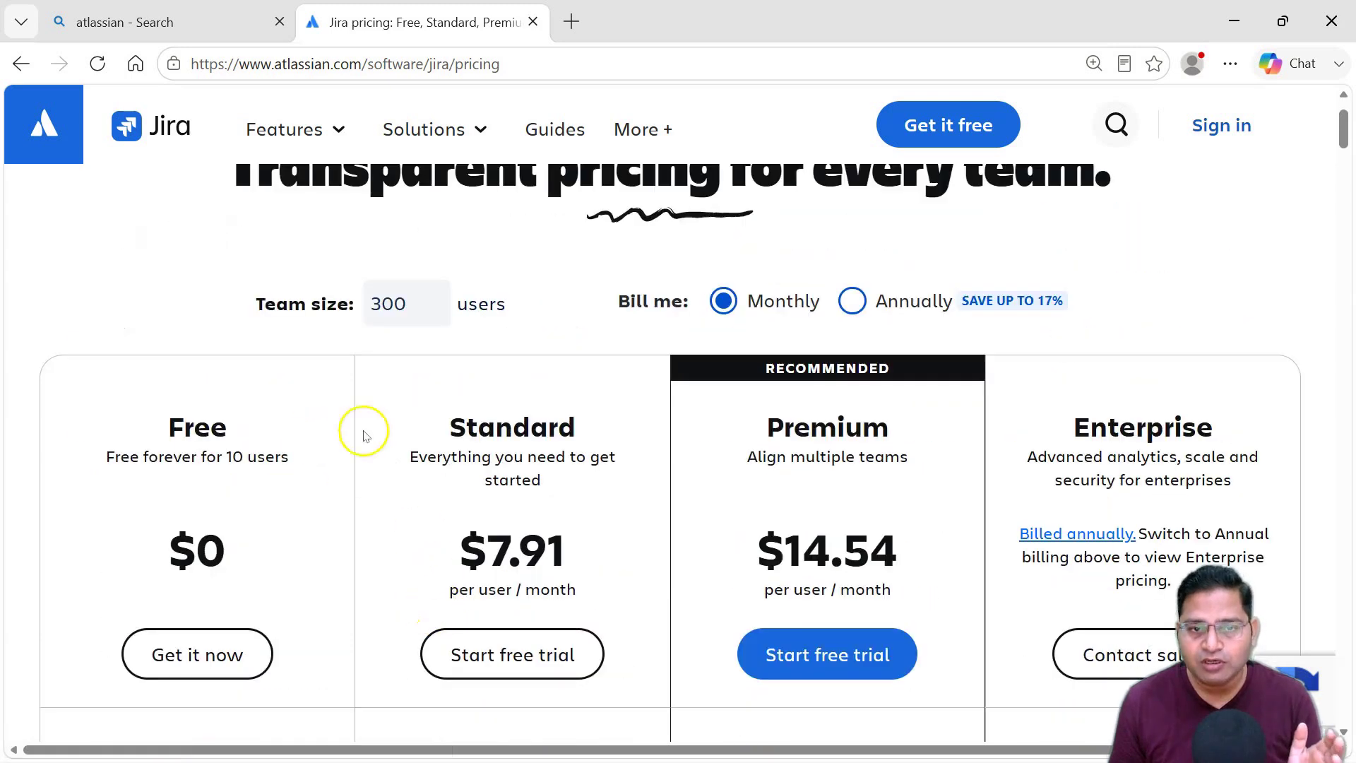
scroll(457, 526, down, 5)
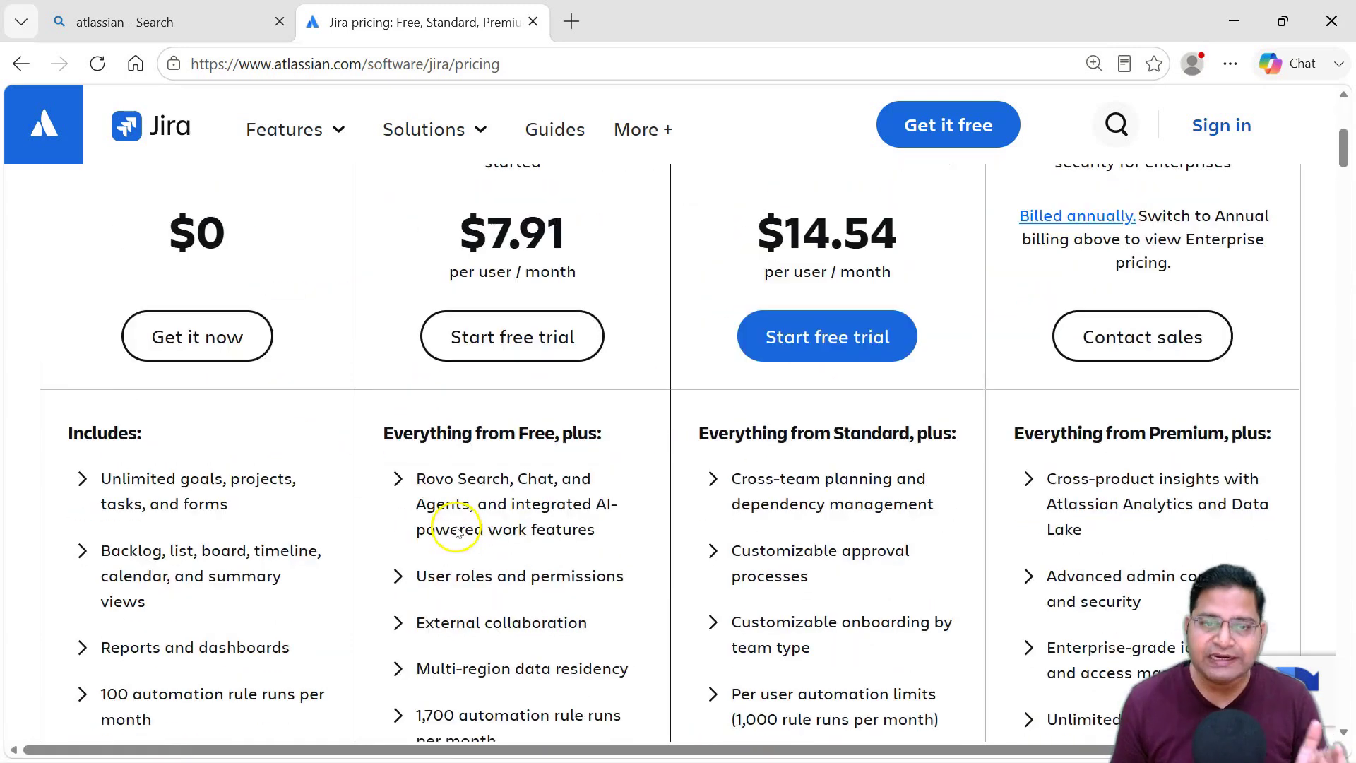
scroll(243, 560, up, 3)
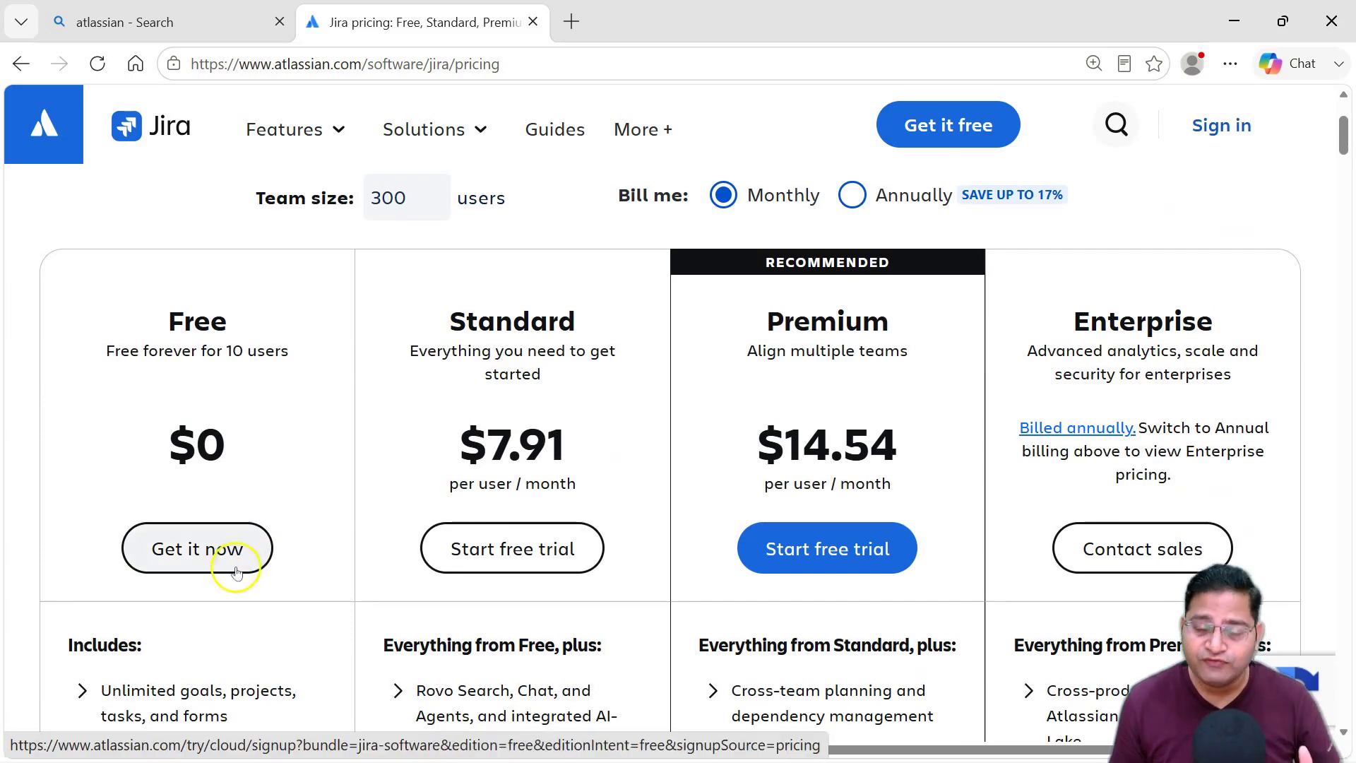
click(156, 330)
drag(156, 330, 318, 348)
click(276, 414)
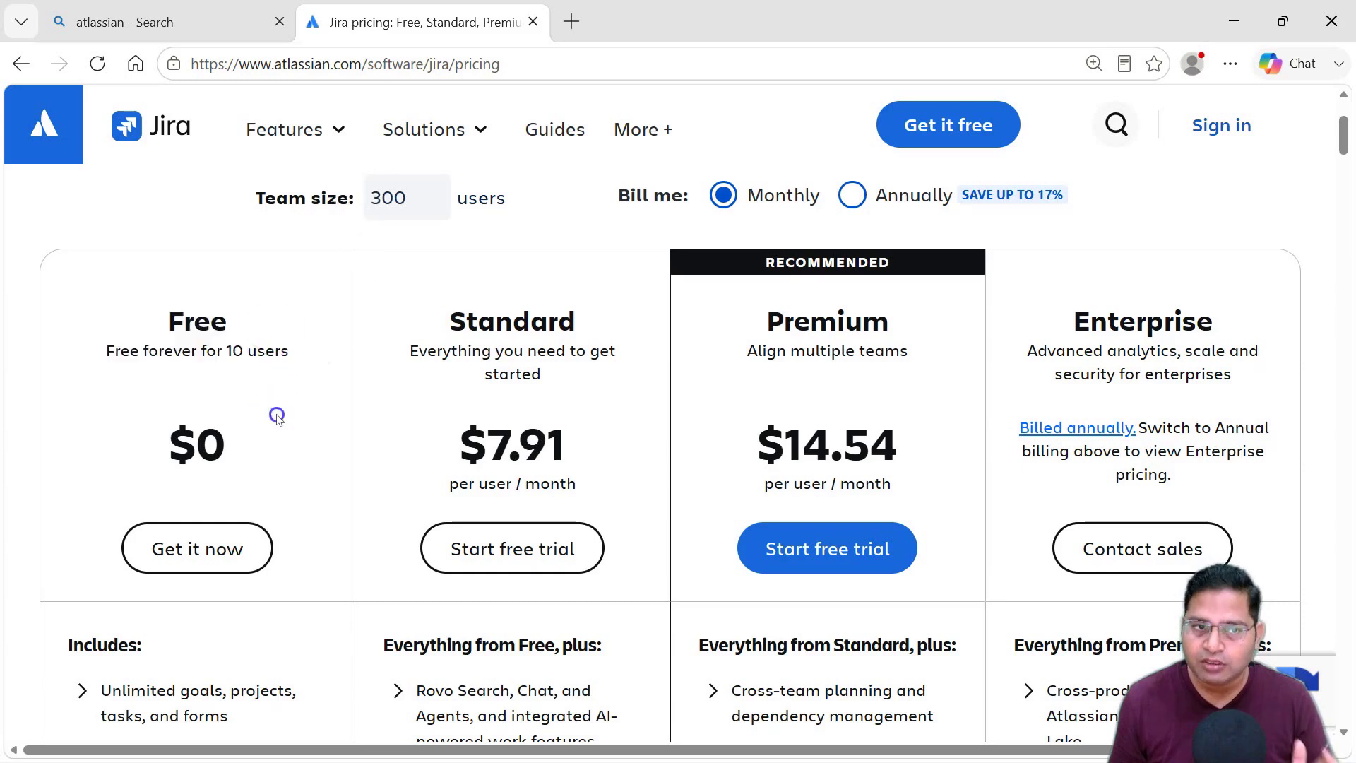
scroll(277, 418, down, 1)
scroll(278, 418, down, 7)
scroll(277, 418, up, 9)
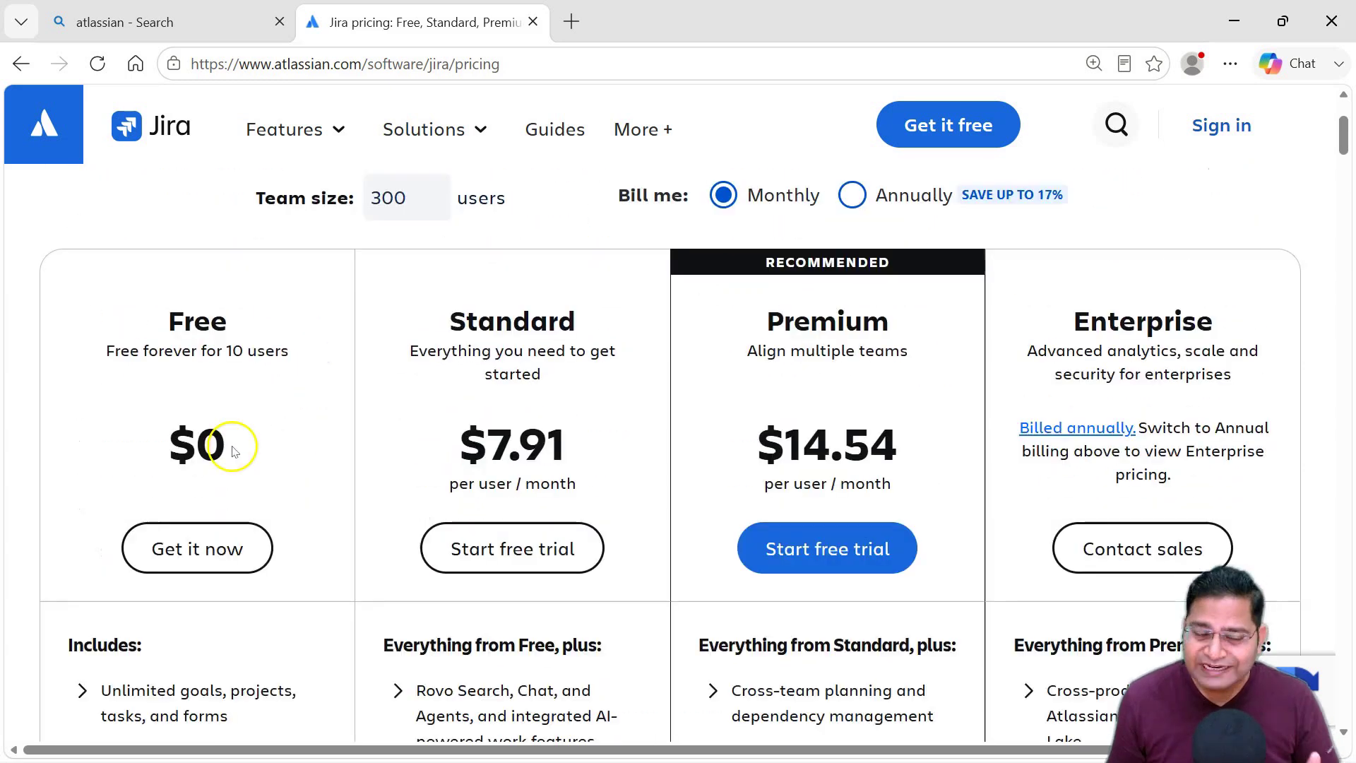
- Start signing up for Jira's Free plan and choose to continue with Google
click(223, 552)
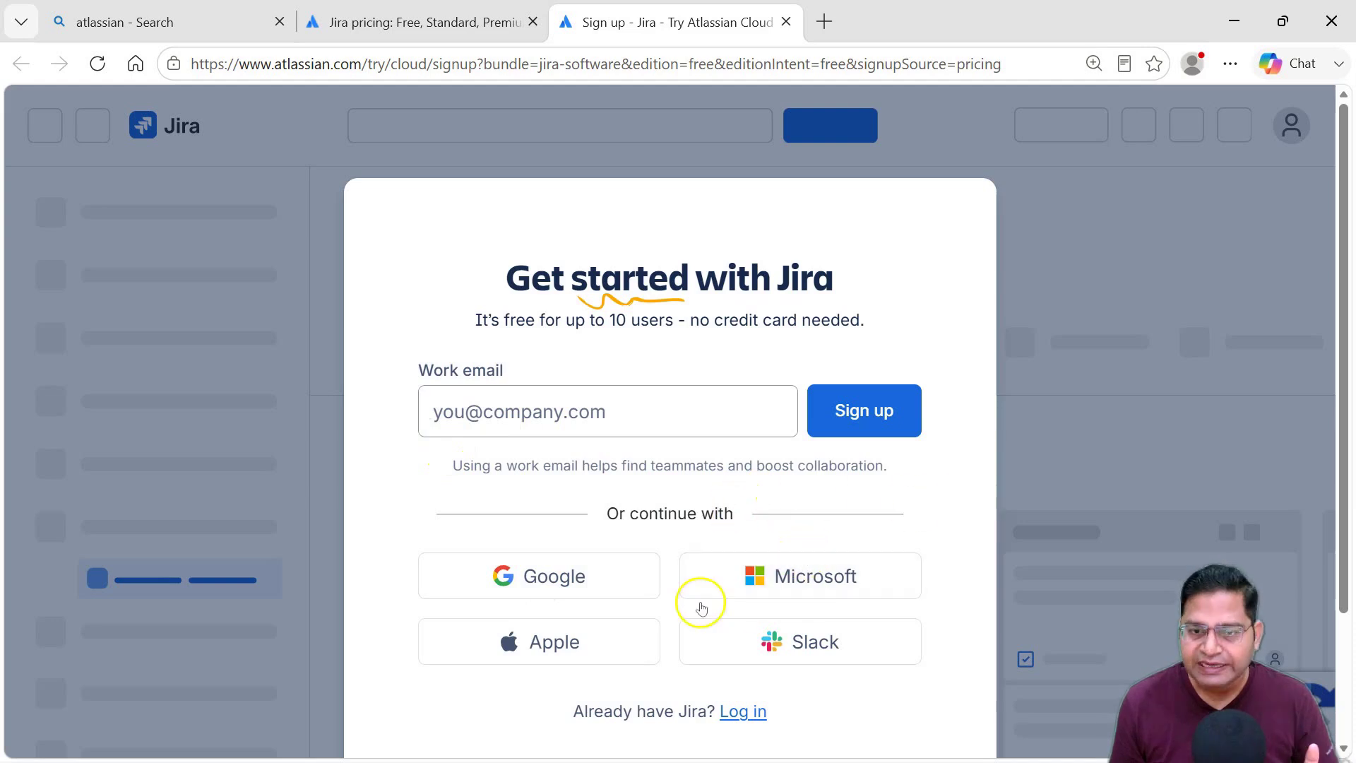
click(541, 587)
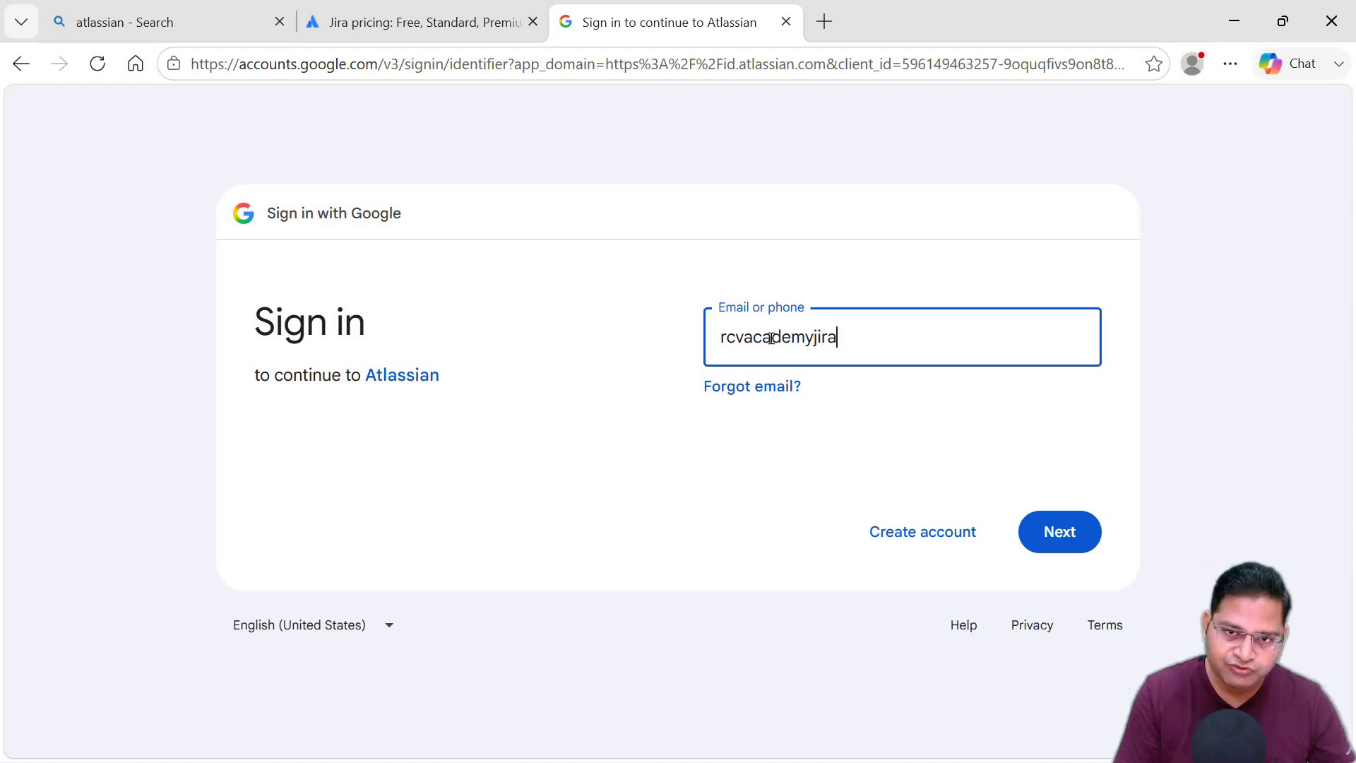
- Sign in to Google with the account e-mail and password, and allow Atlassian to access the account information
text(@gmail.com)
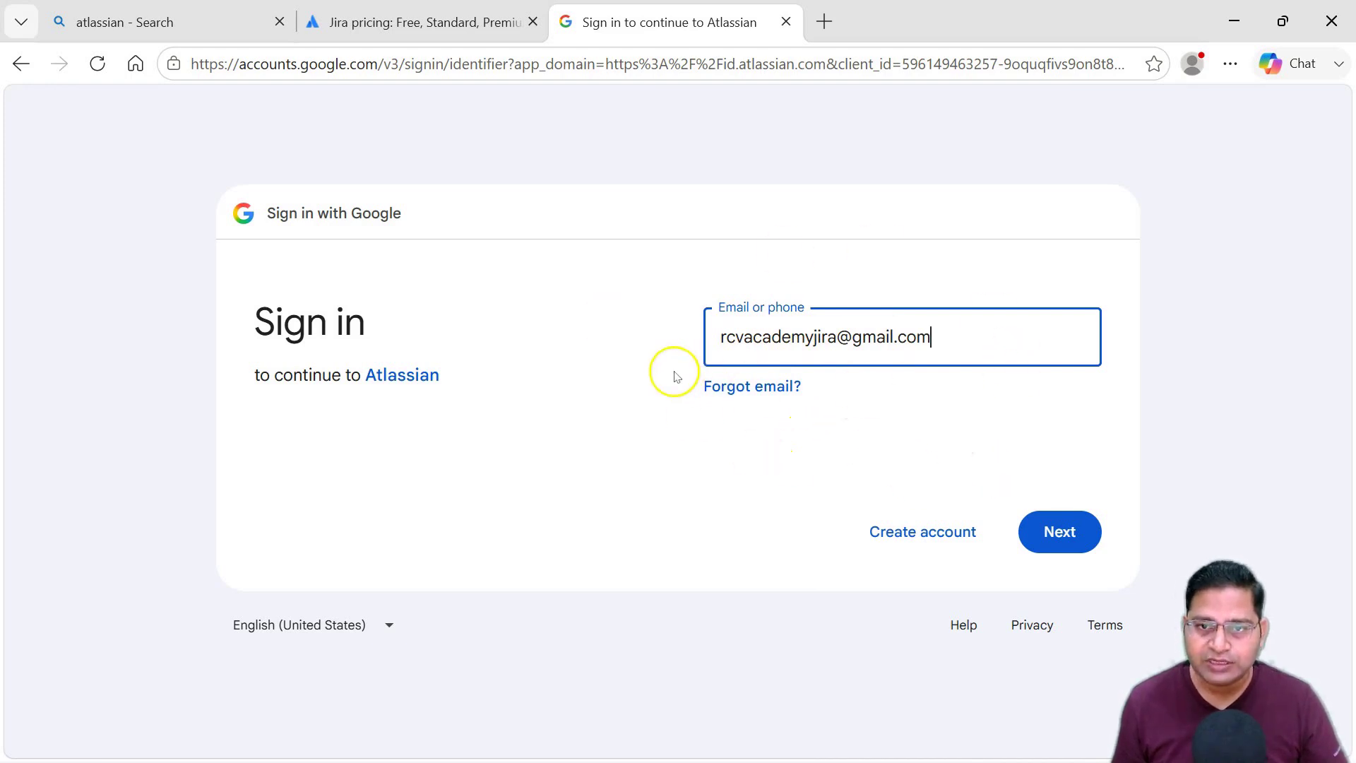
click(1053, 538)
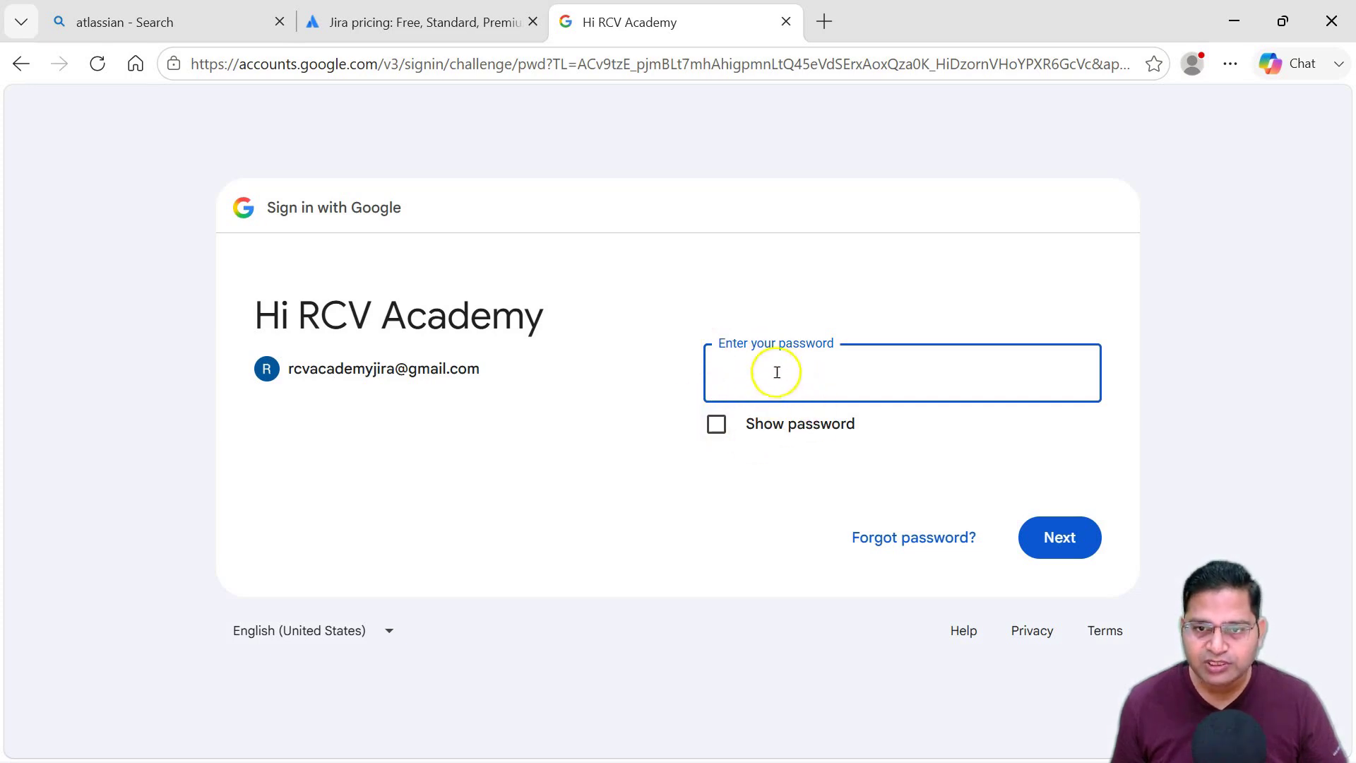
click(778, 385)
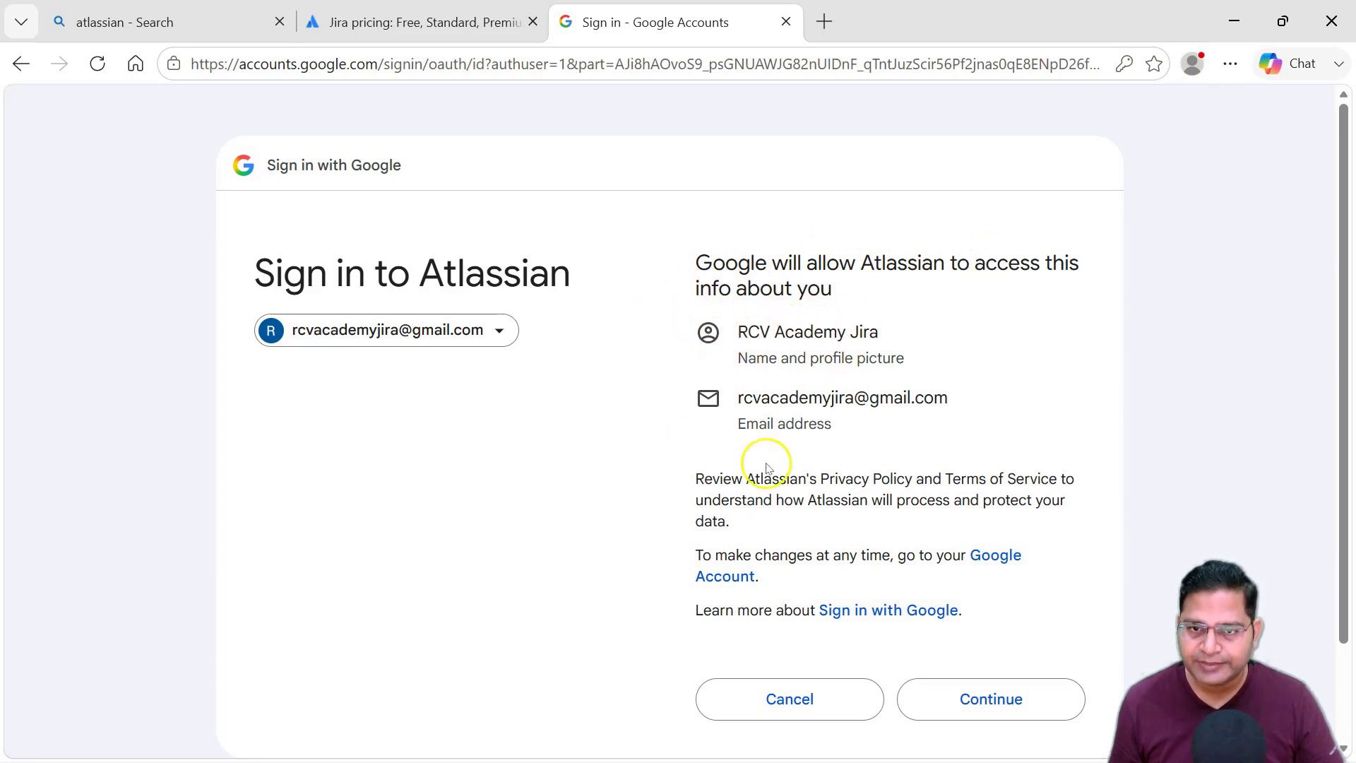
click(1029, 699)
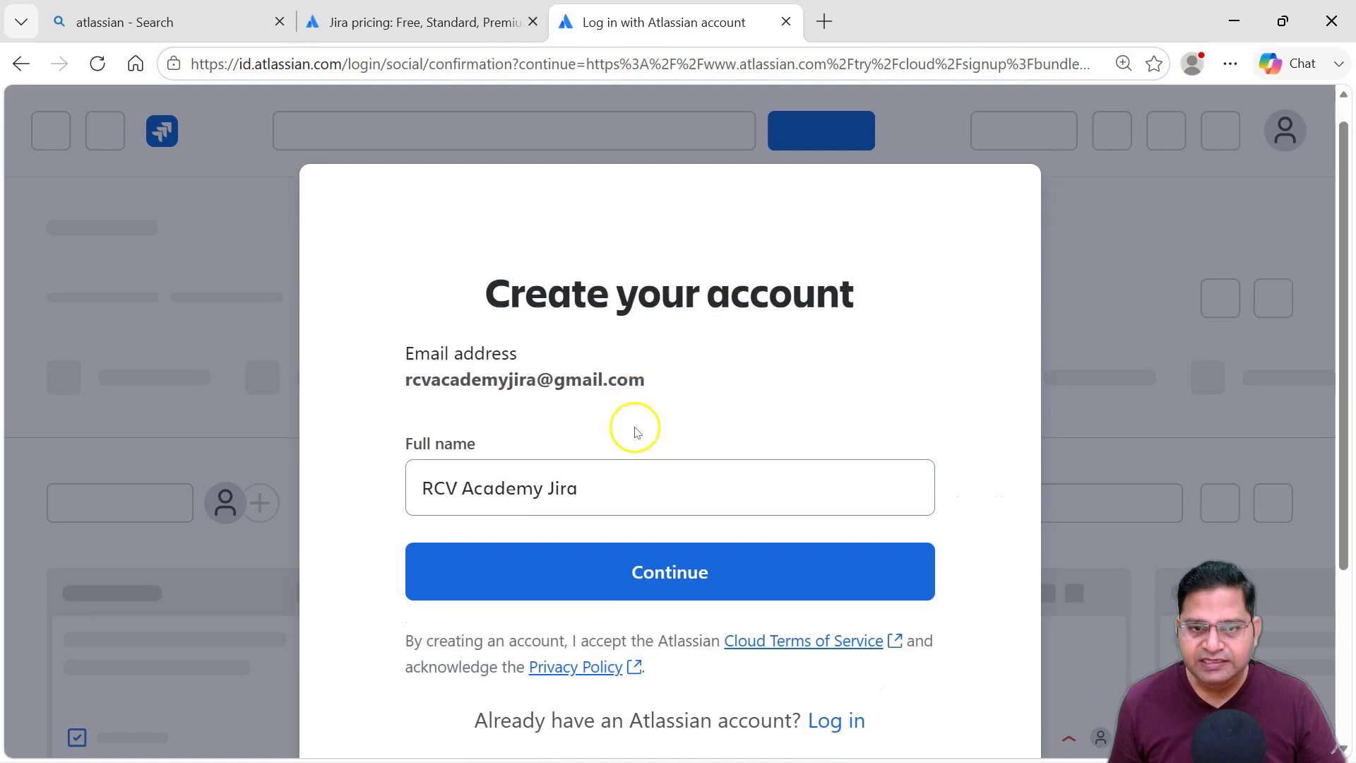
- Create the Atlassian account with the prefilled full name
click(579, 411)
click(684, 337)
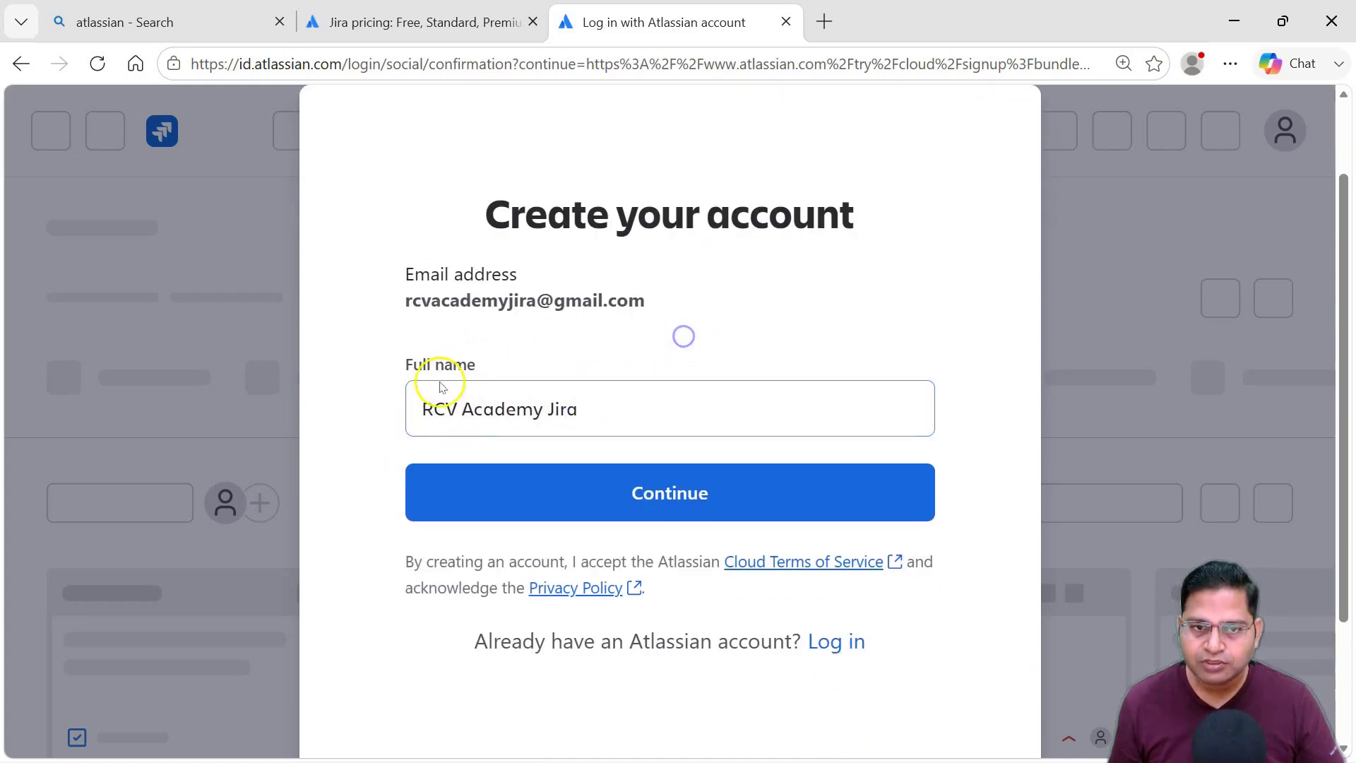
click(682, 500)
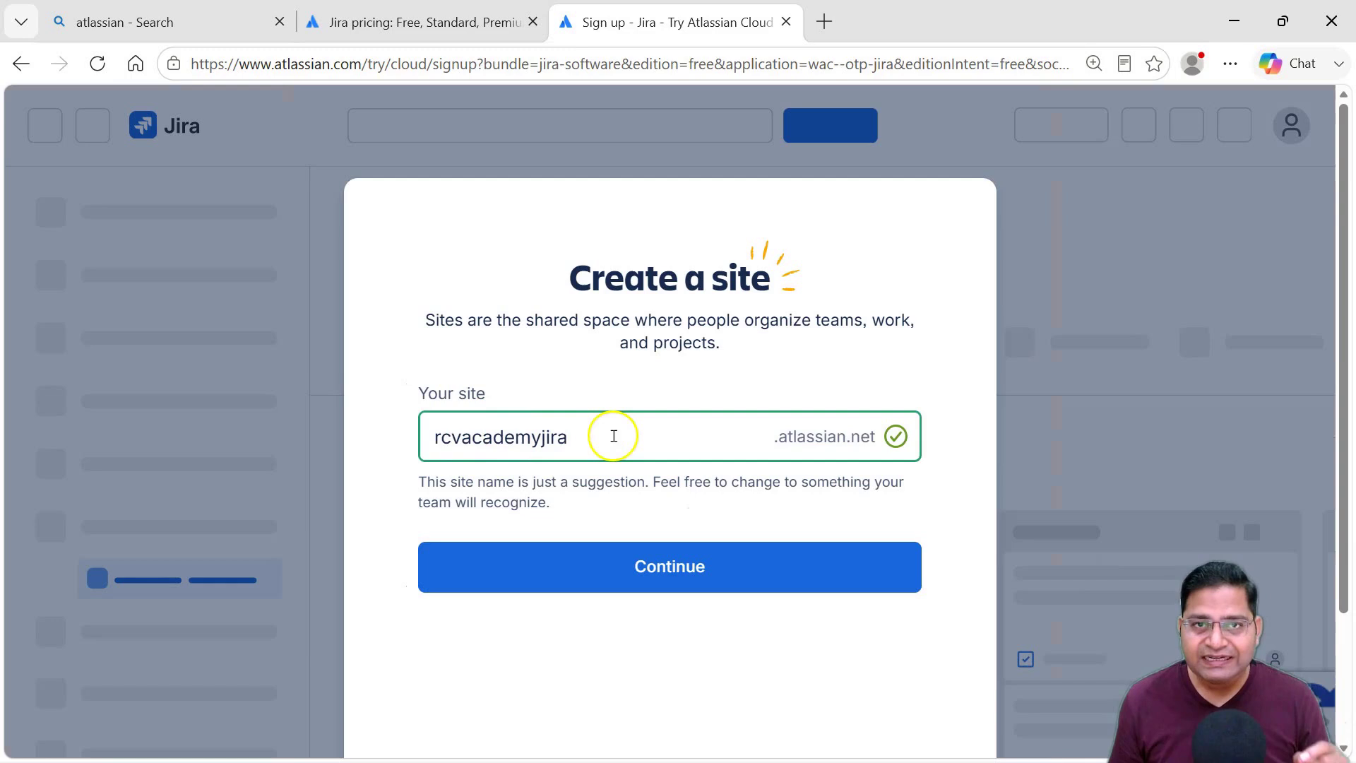
- Shorten the suggested Atlassian site name to rcvacademy
drag(433, 437, 569, 436)
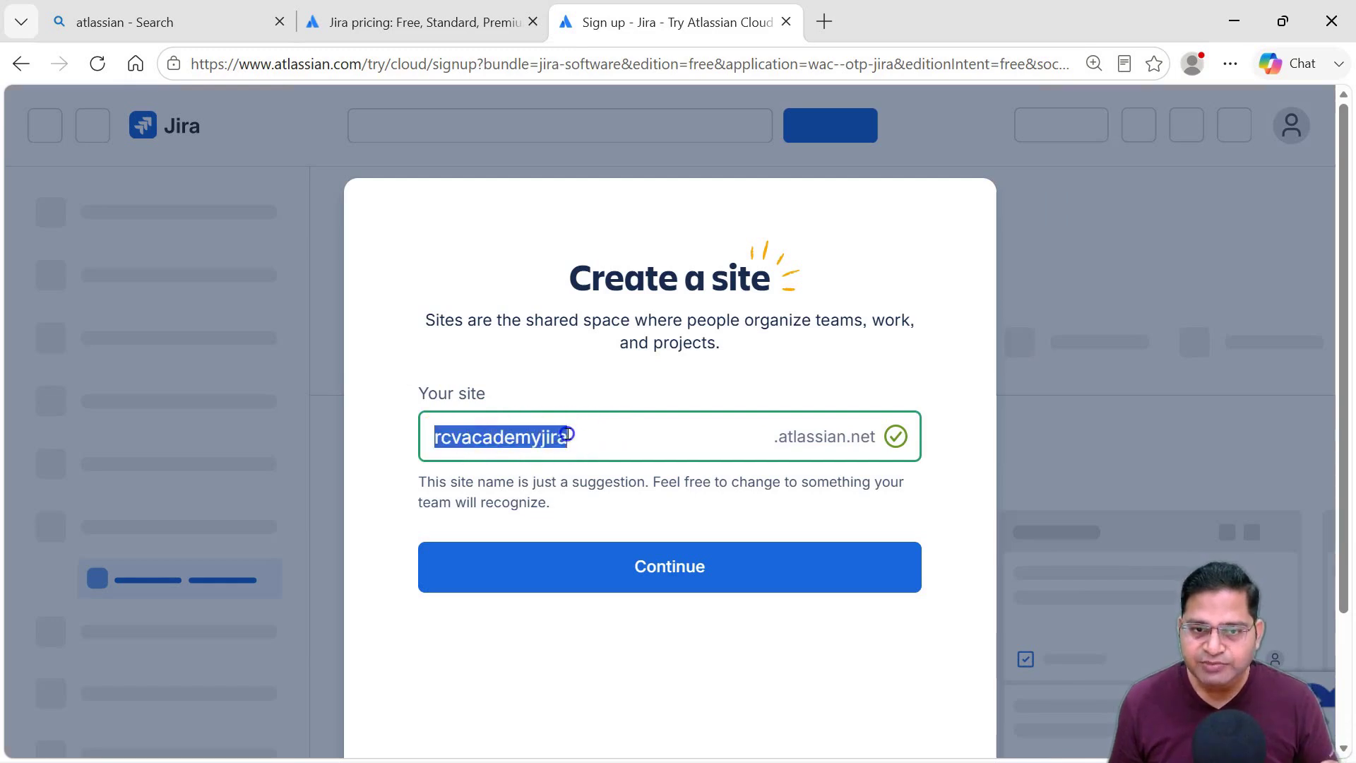
drag(442, 438, 552, 441)
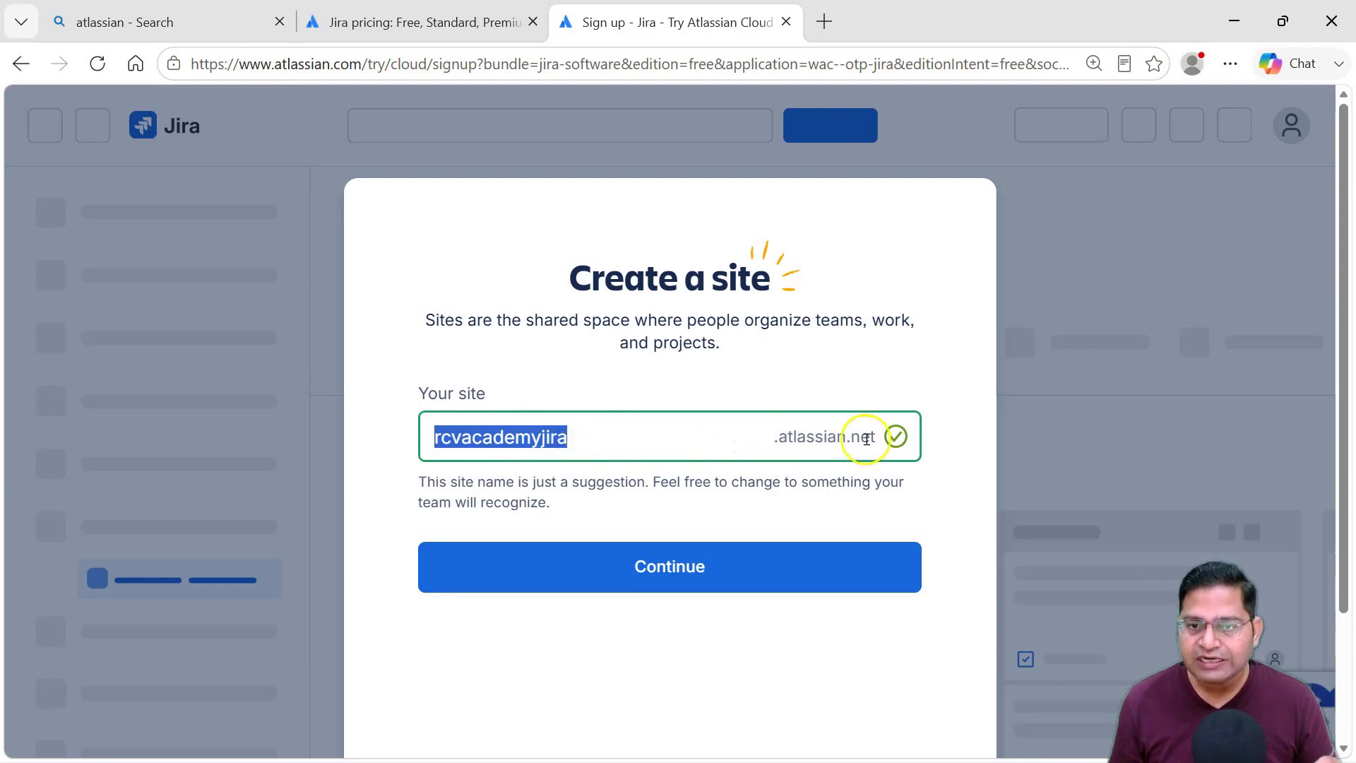
click(594, 437)
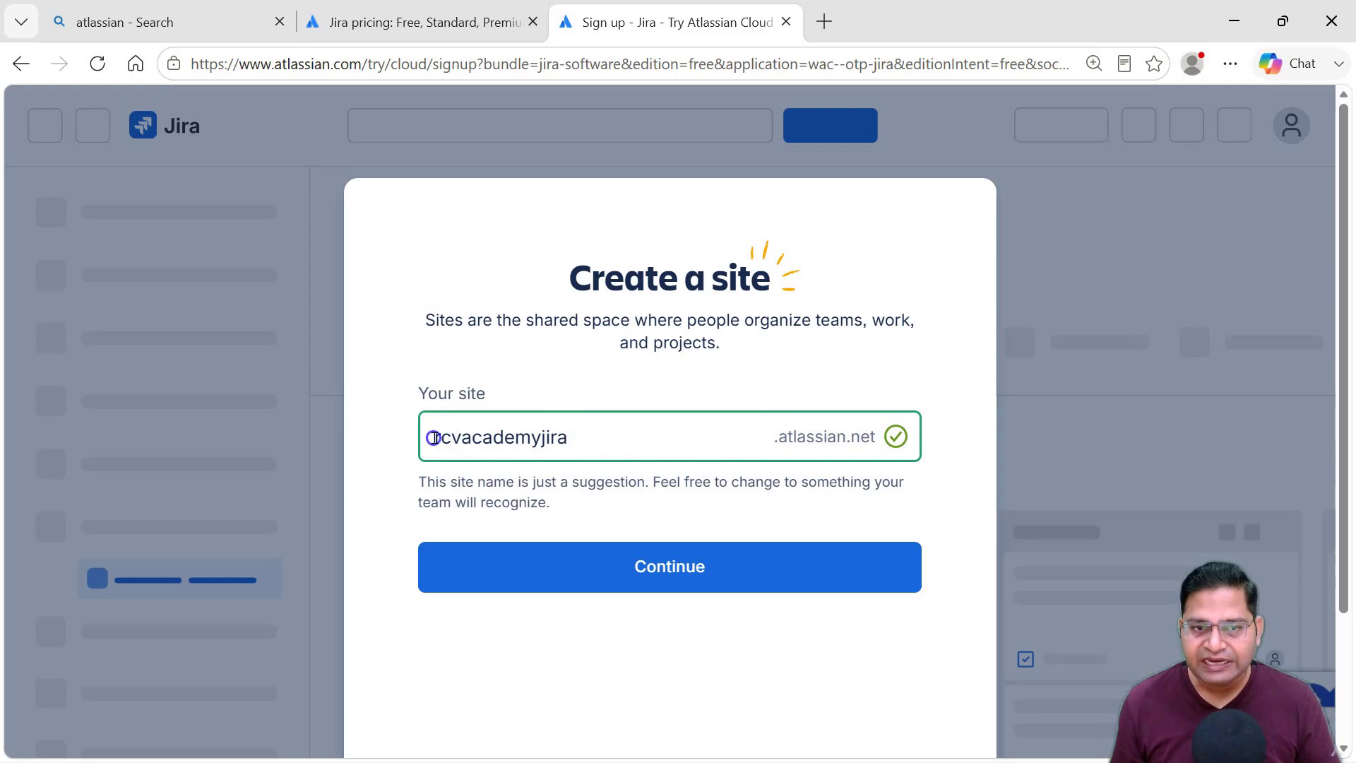
drag(594, 439, 425, 438)
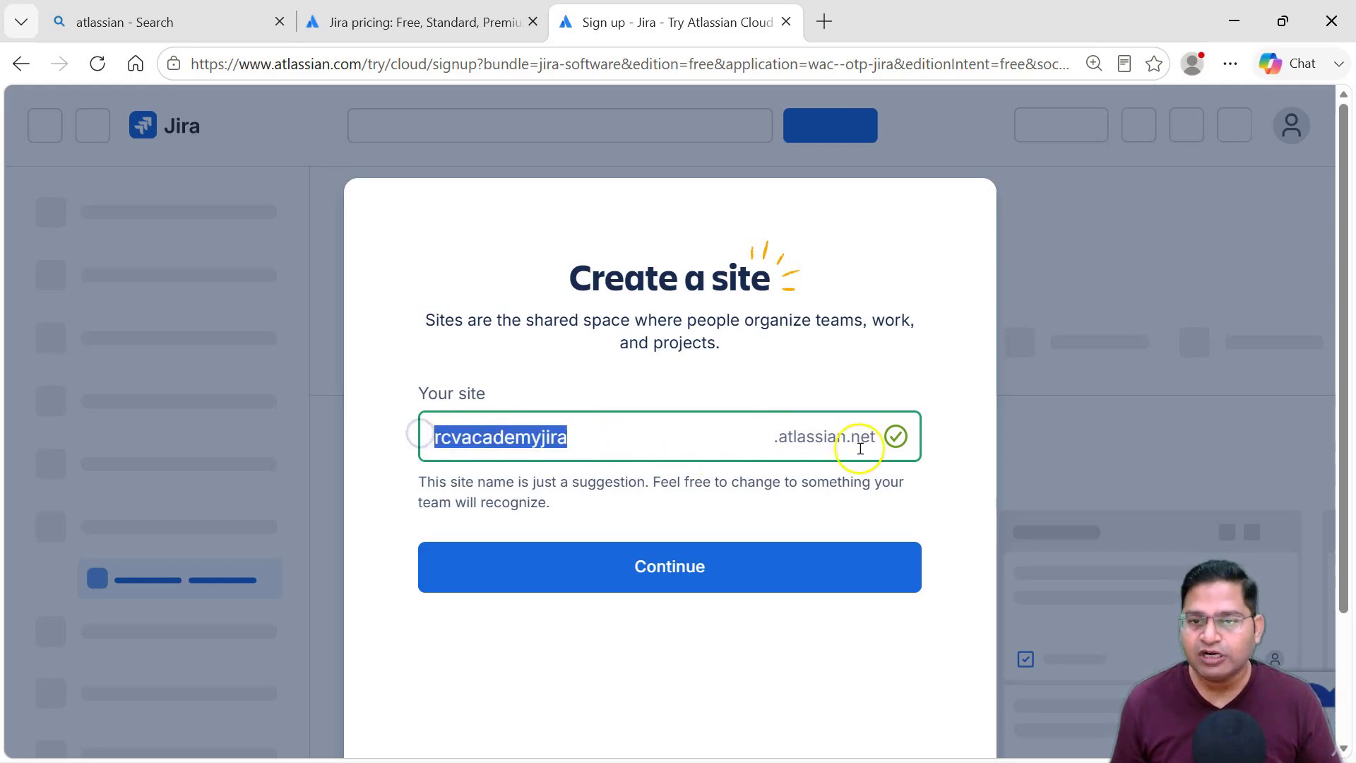
click(590, 437)
key(BackSpace)
key(BackSpace)
key(BackSpace)
key(BackSpace)
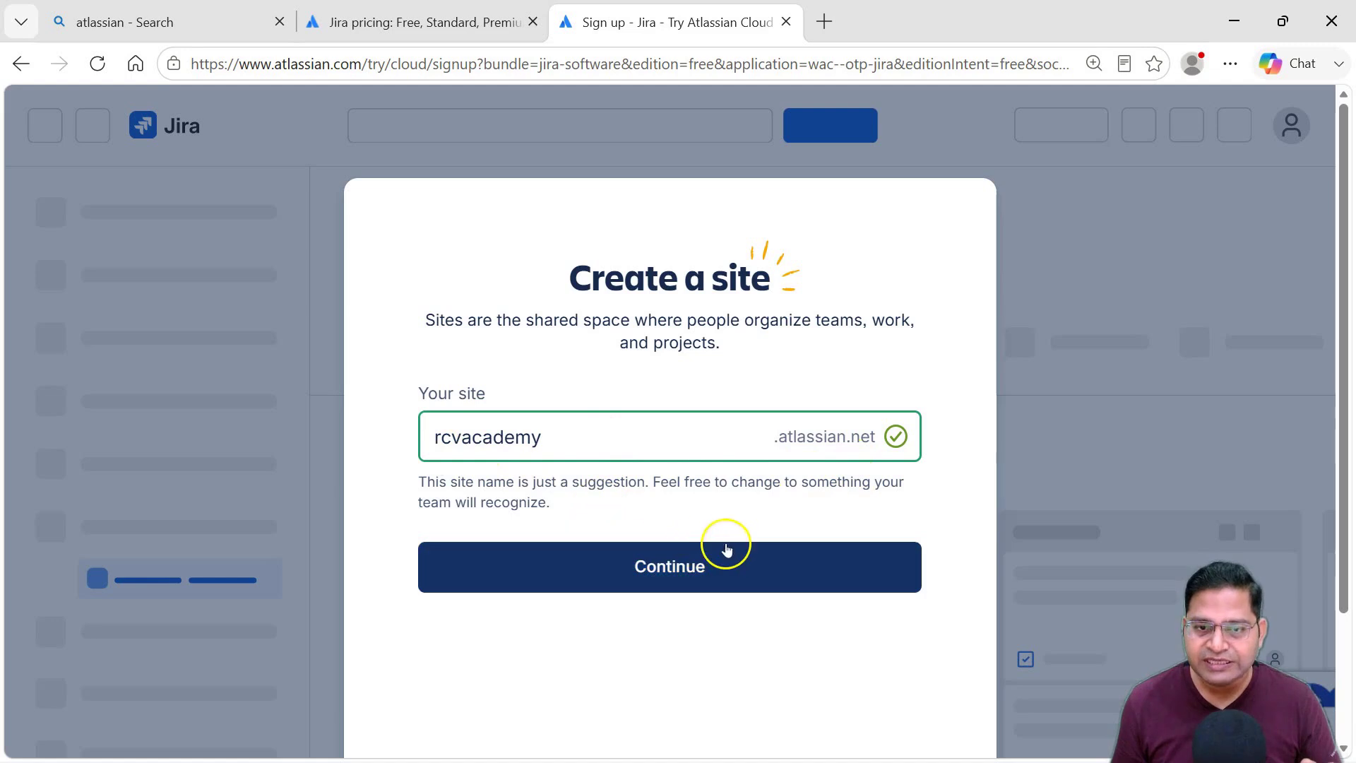
- Create the site with the entered name and choose Software development as the kind of work
click(682, 561)
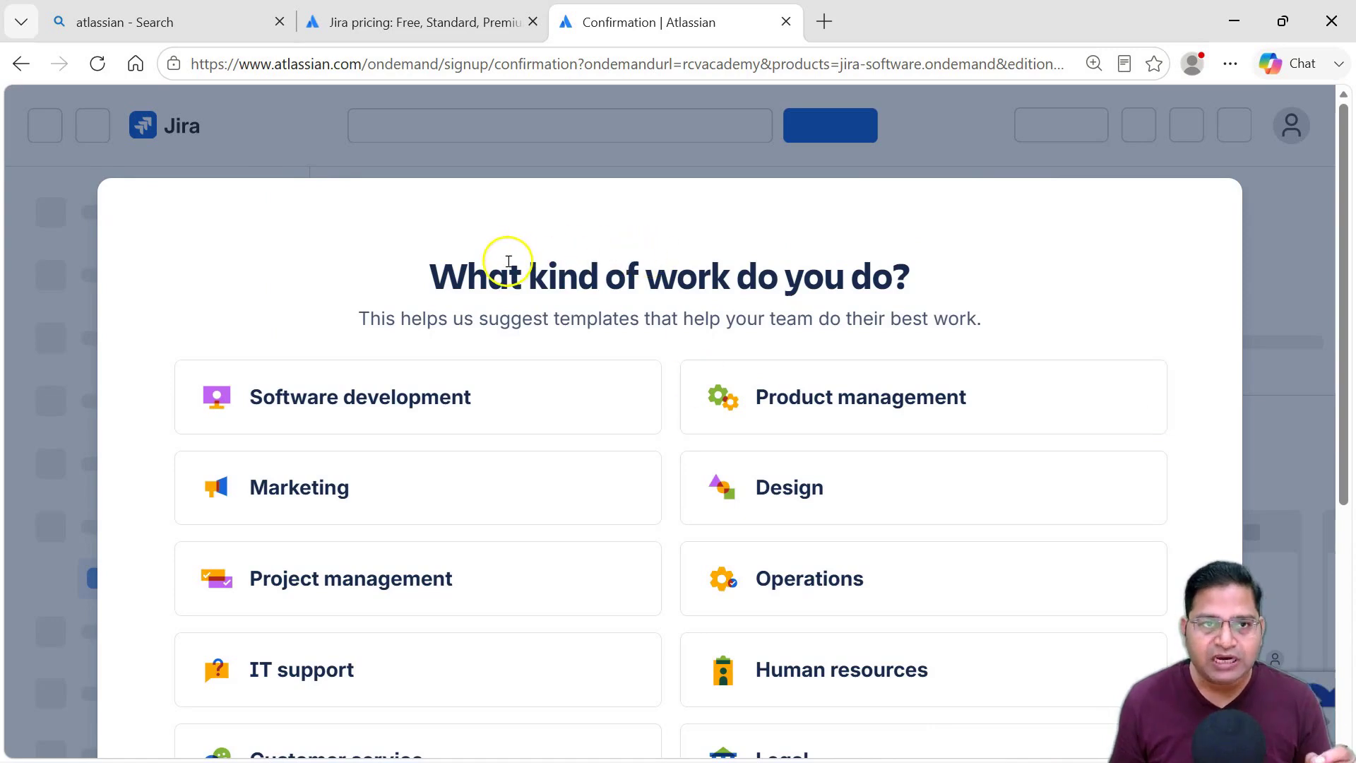
scroll(677, 279, down, 1)
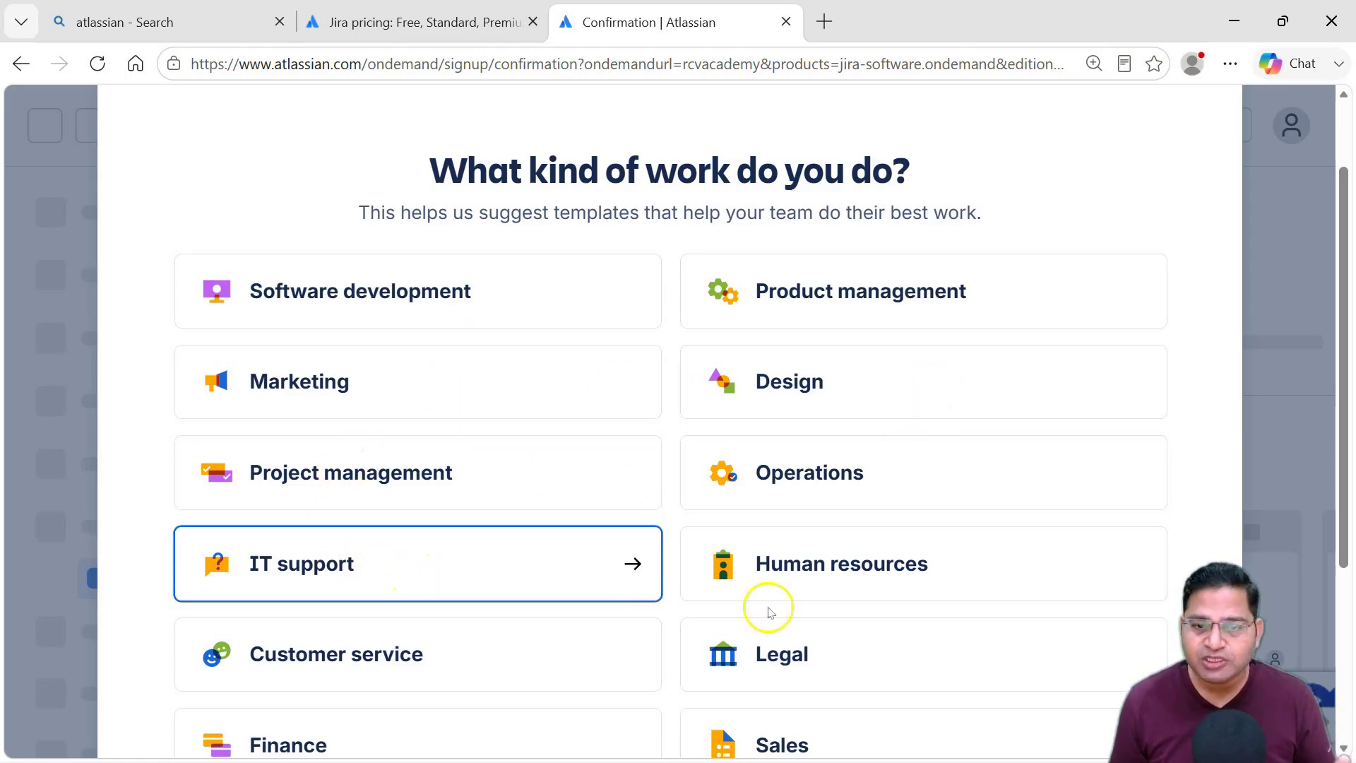
scroll(791, 607, down, 2)
scroll(662, 558, down, 3)
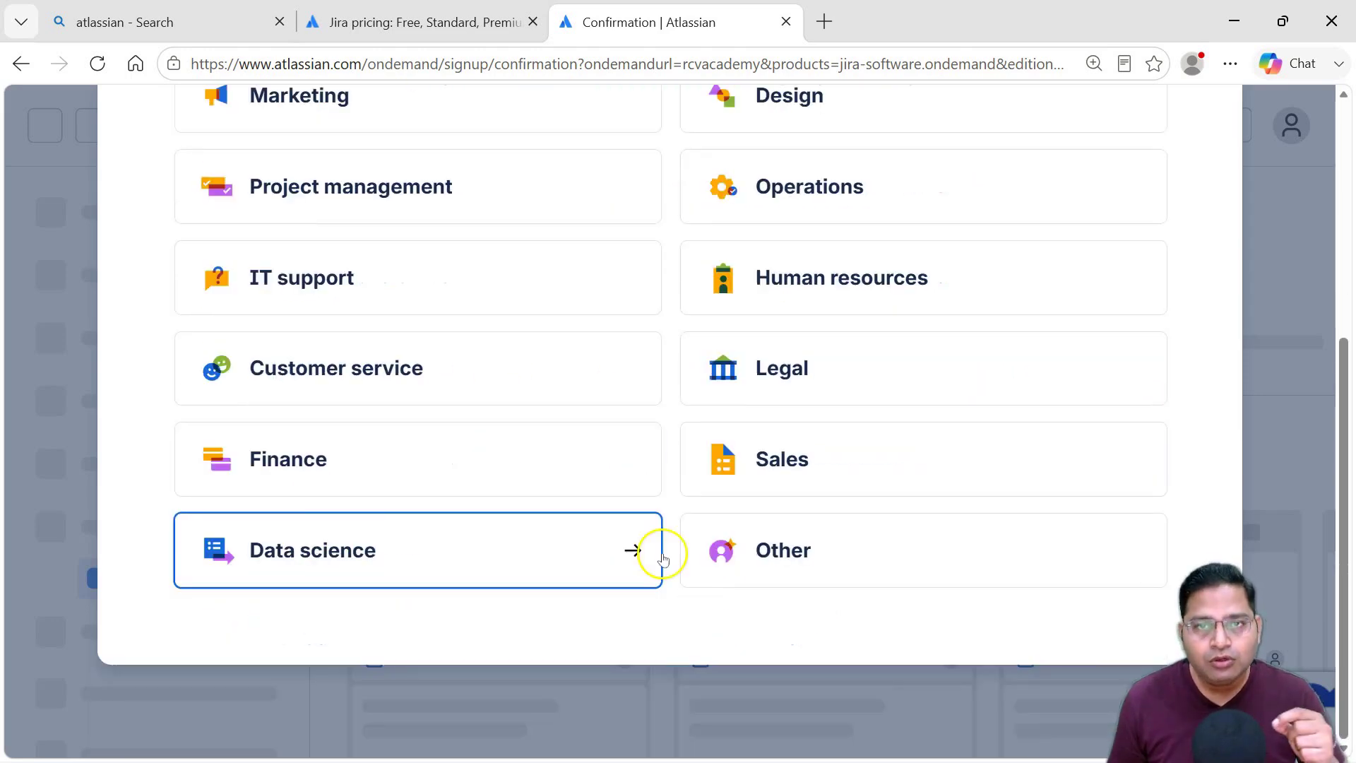
scroll(485, 540, up, 5)
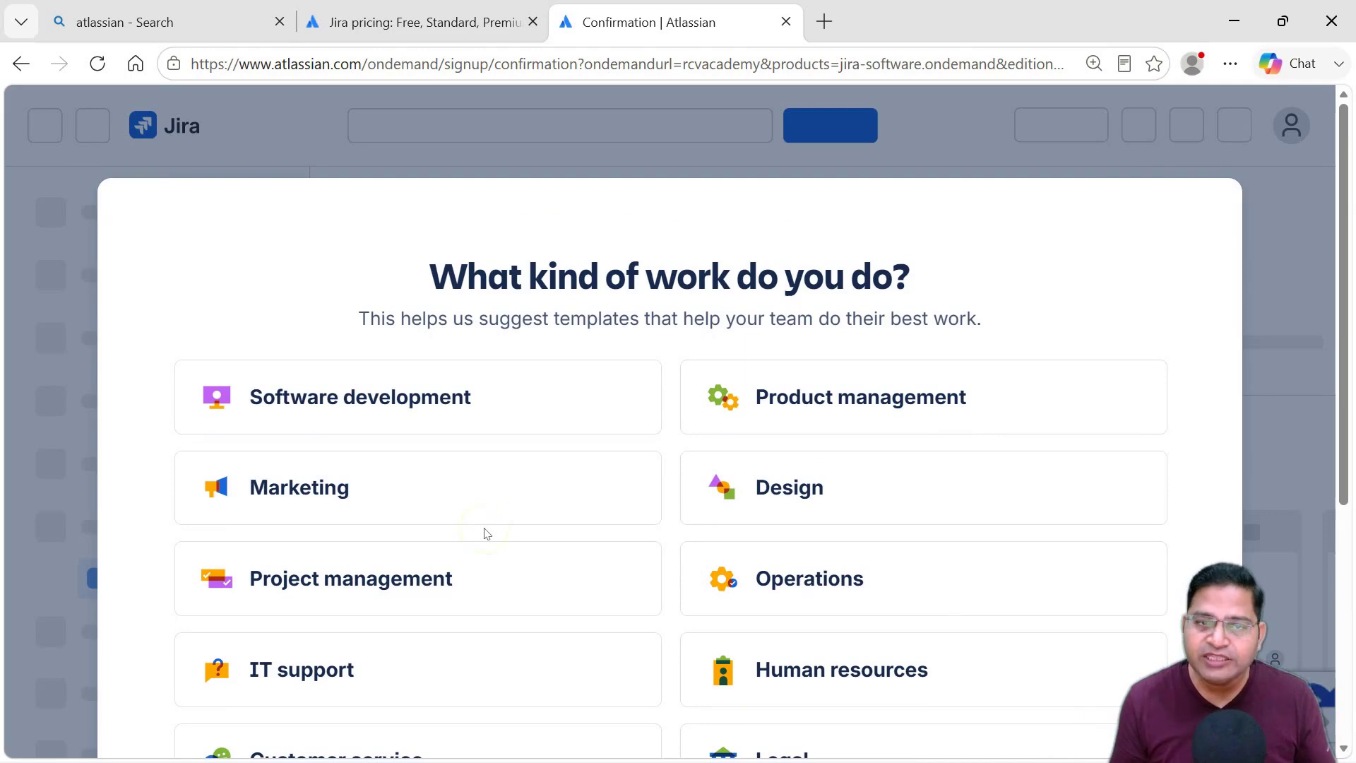
scroll(738, 424, down, 3)
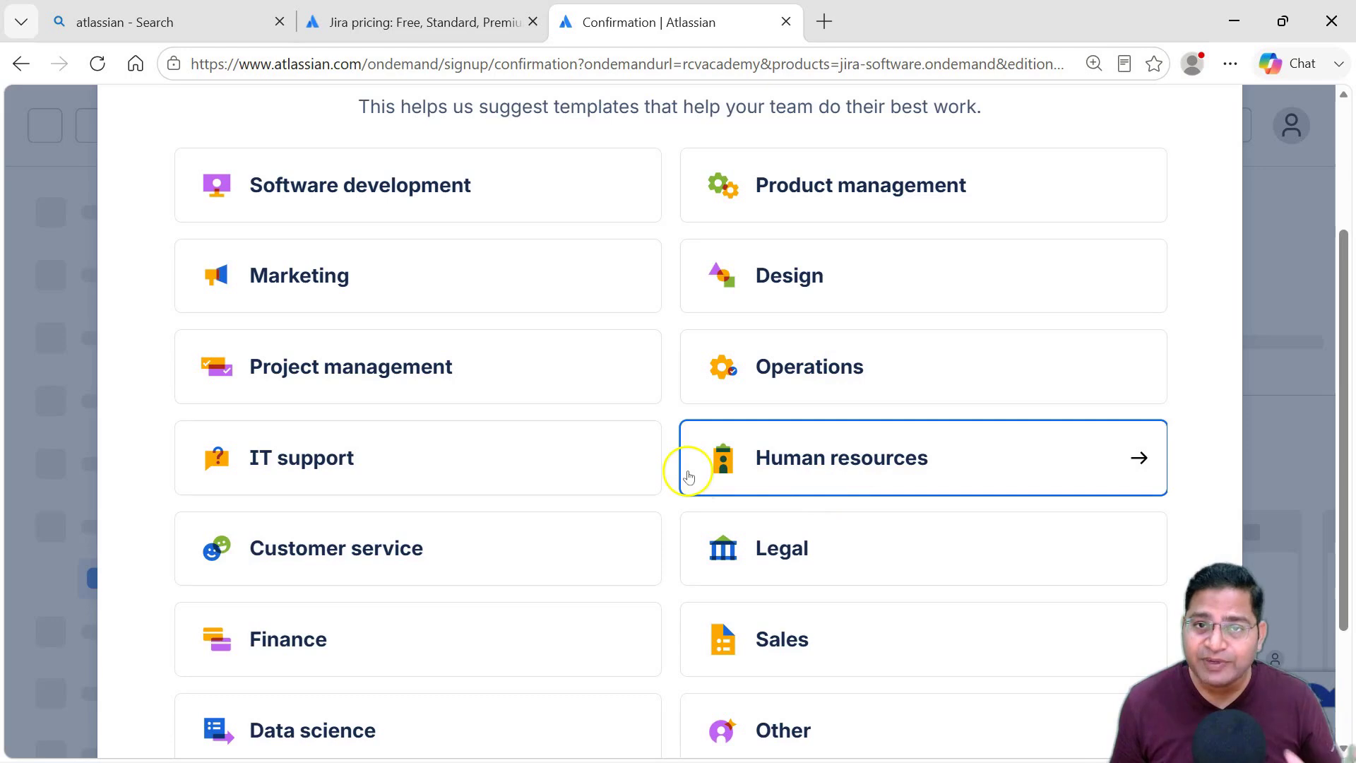
scroll(526, 485, up, 3)
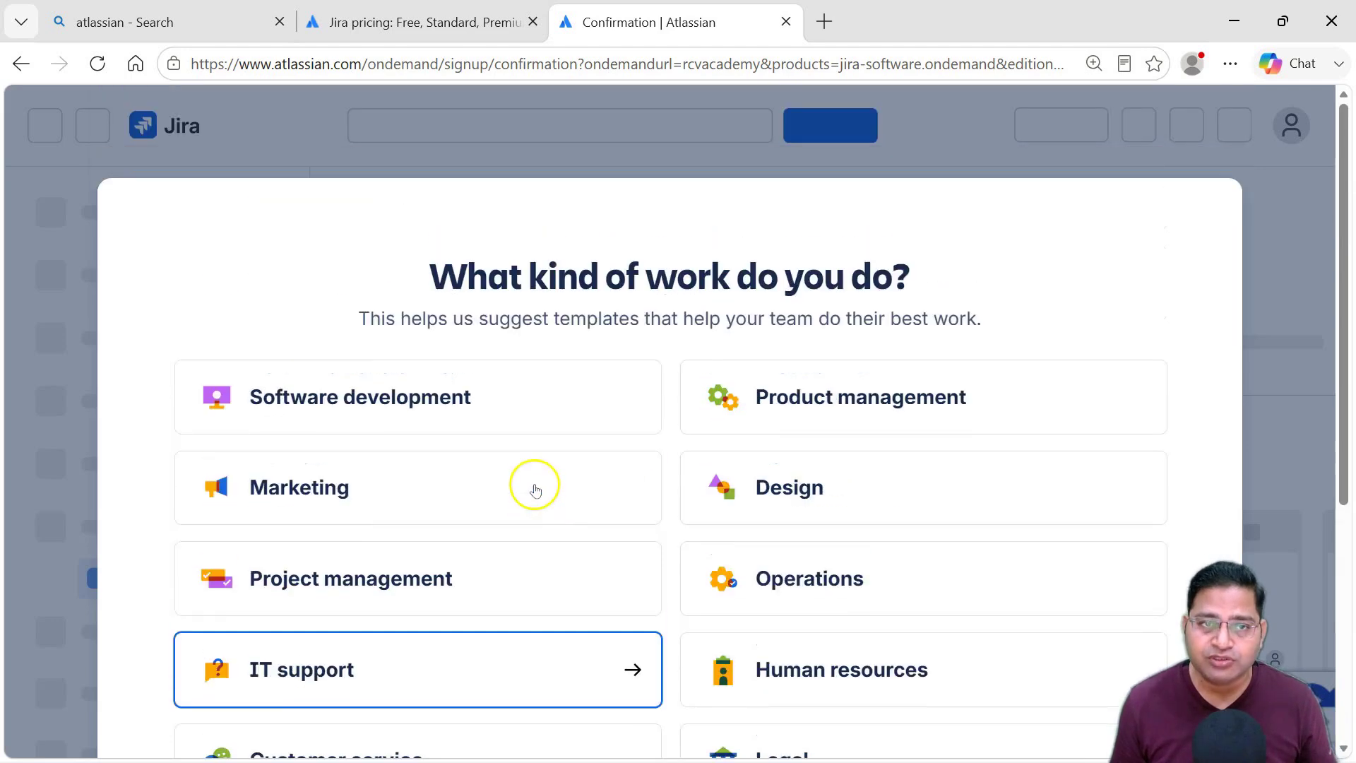
click(464, 414)
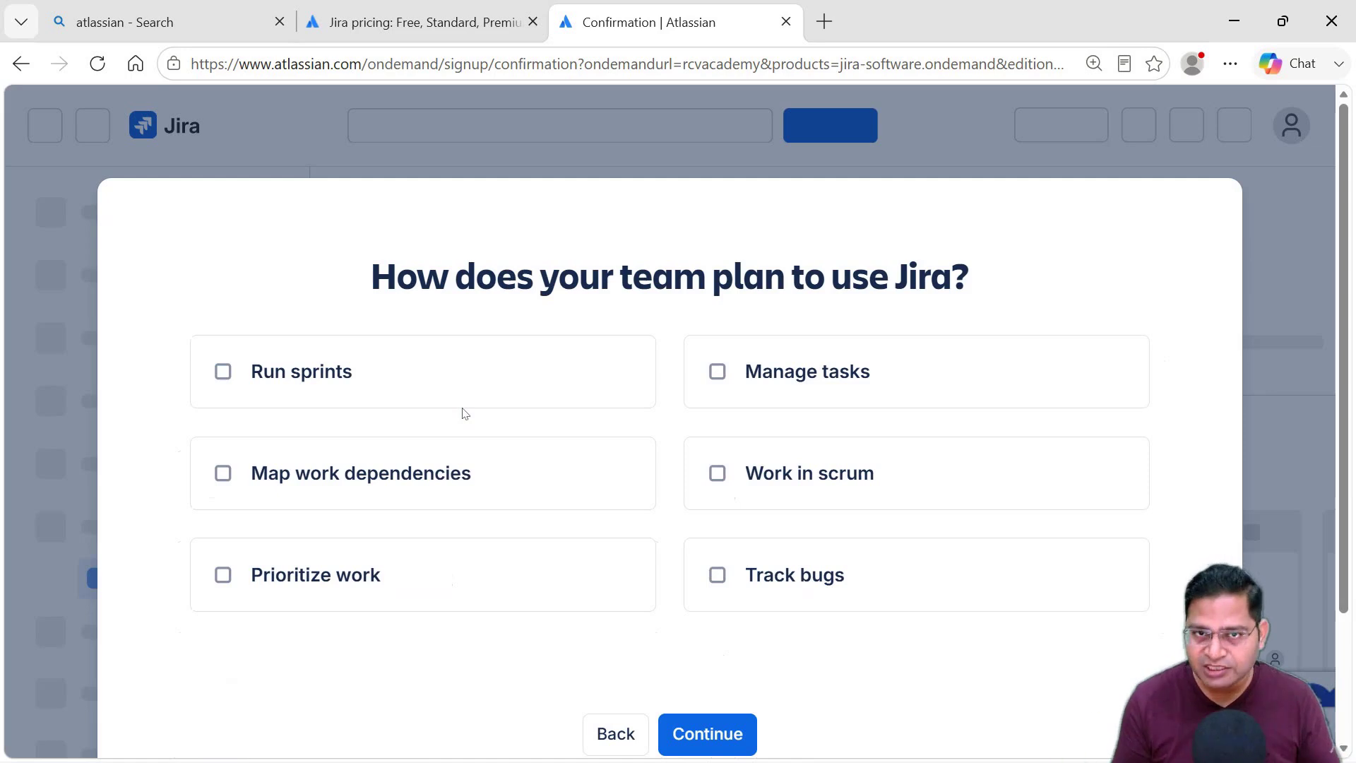
- Select Run sprints, Map work dependencies, Prioritize work, Track bugs, Work in scrum and Manage tasks as planned Jira uses, and continue
click(233, 378)
click(224, 472)
click(226, 584)
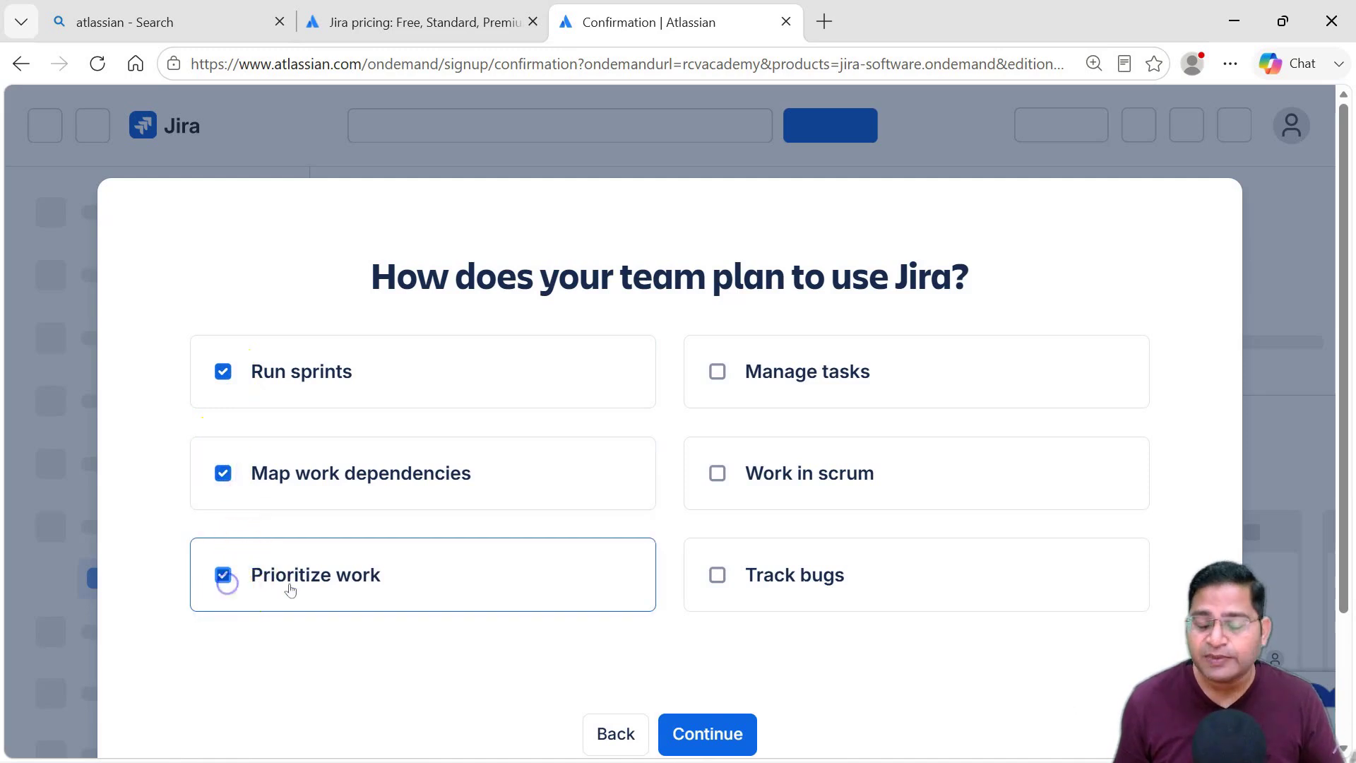
click(717, 575)
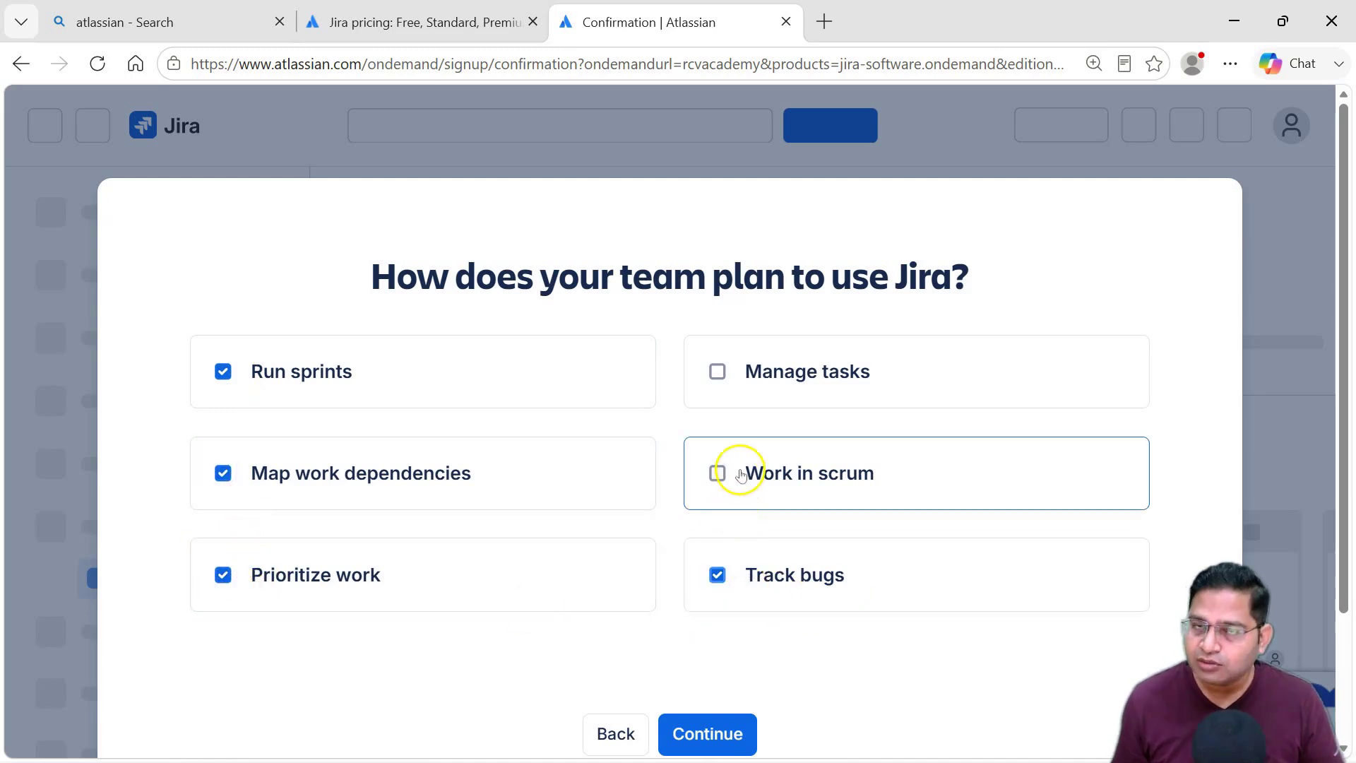
click(731, 371)
scroll(889, 561, down, 2)
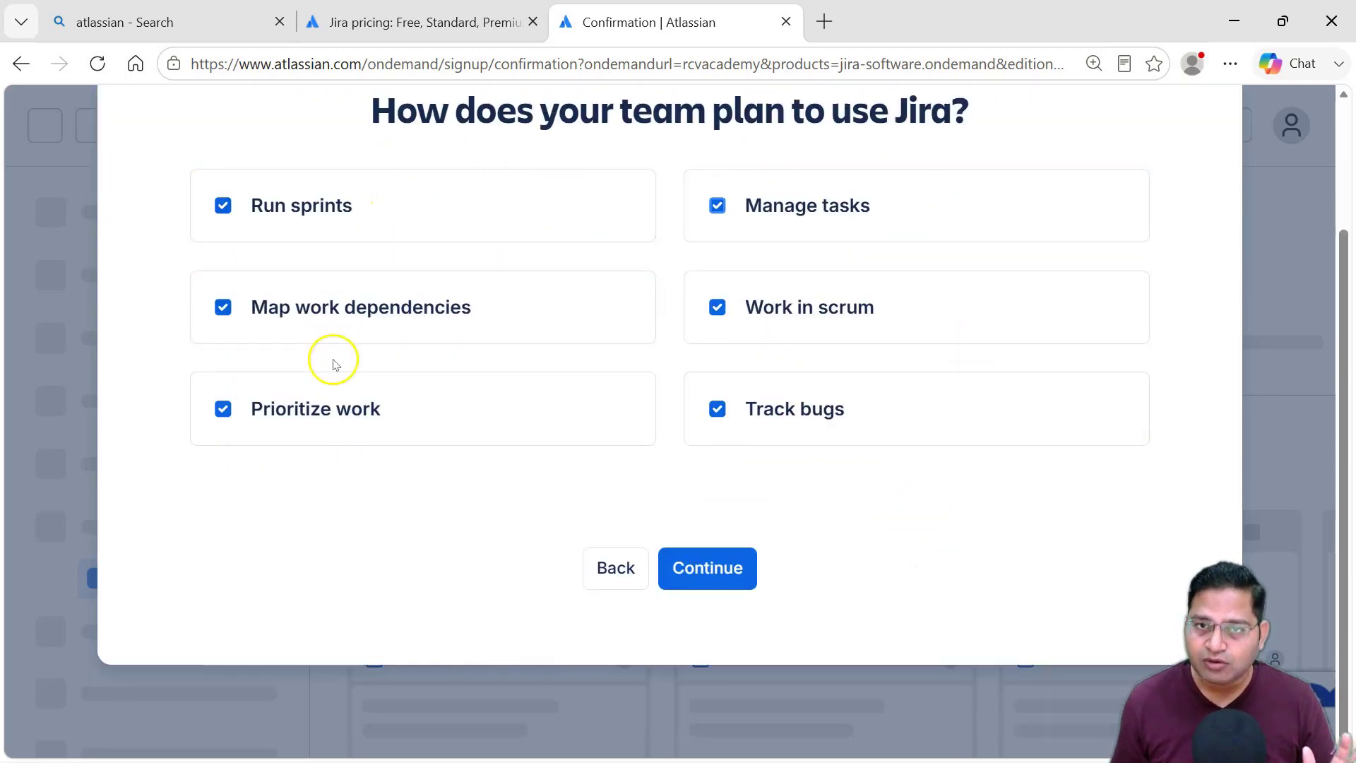
click(710, 570)
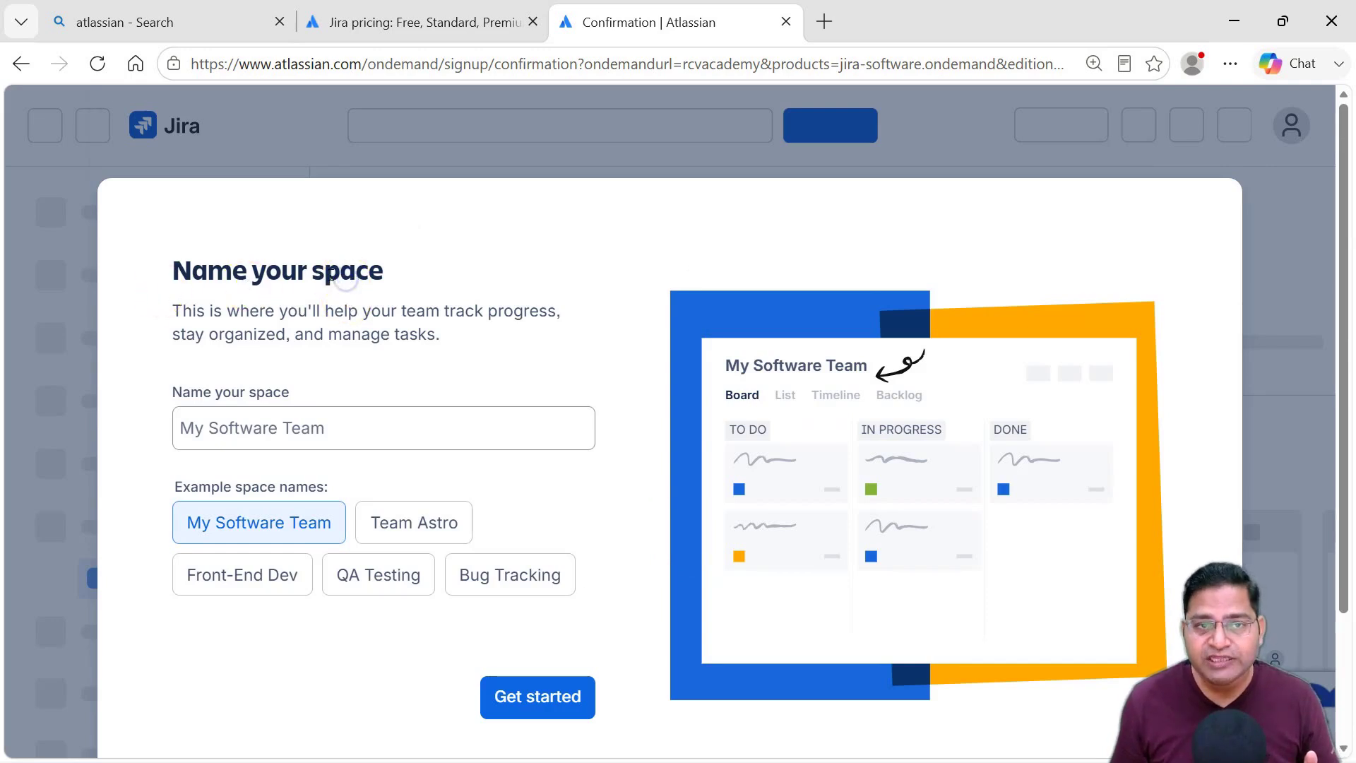
drag(332, 277, 356, 276)
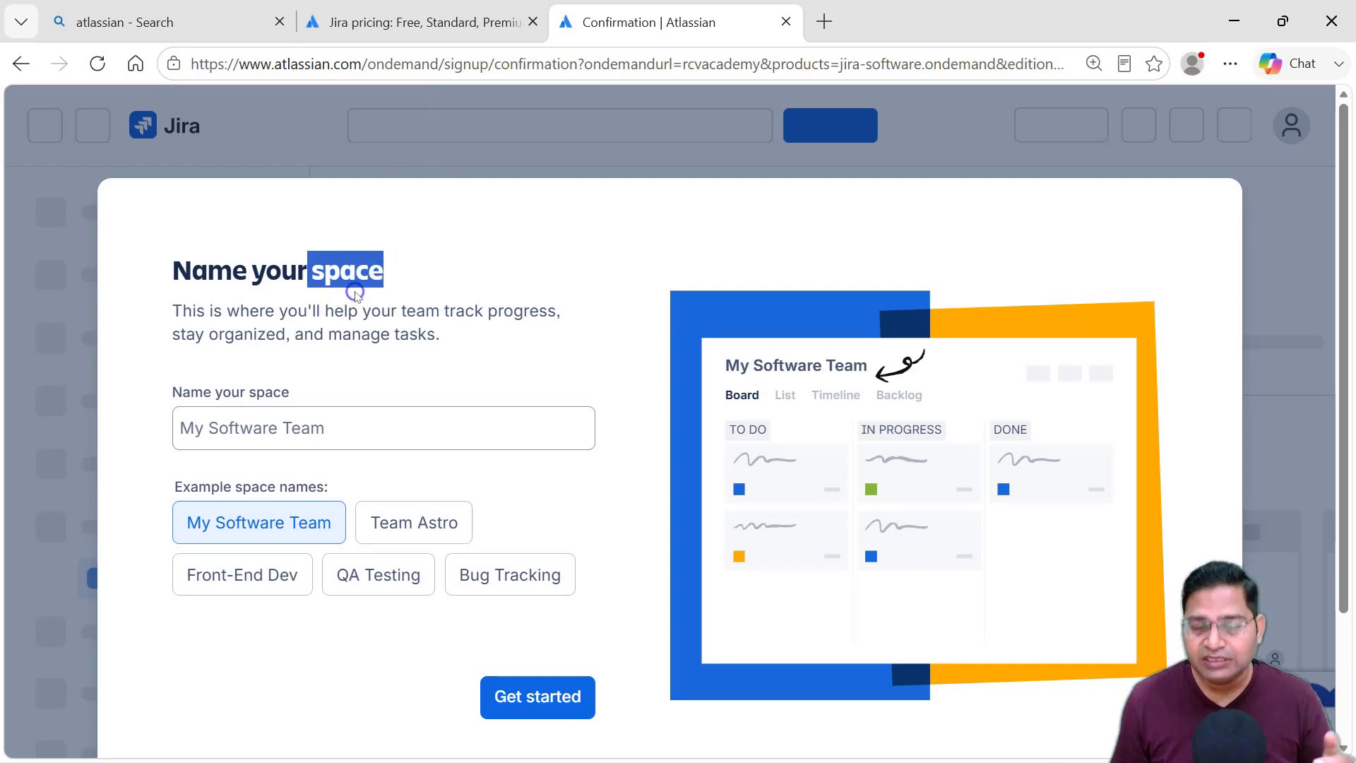
click(331, 326)
double_click(347, 272)
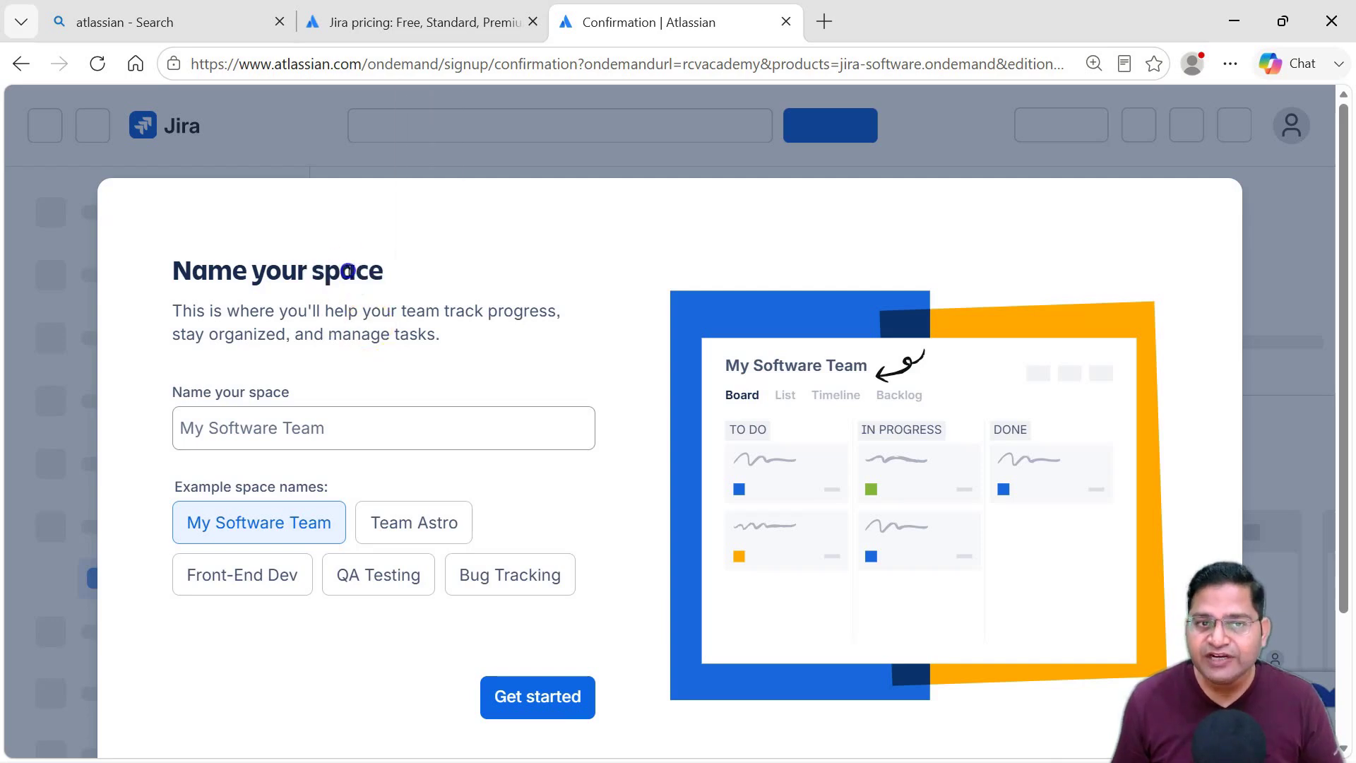
drag(345, 316, 347, 317)
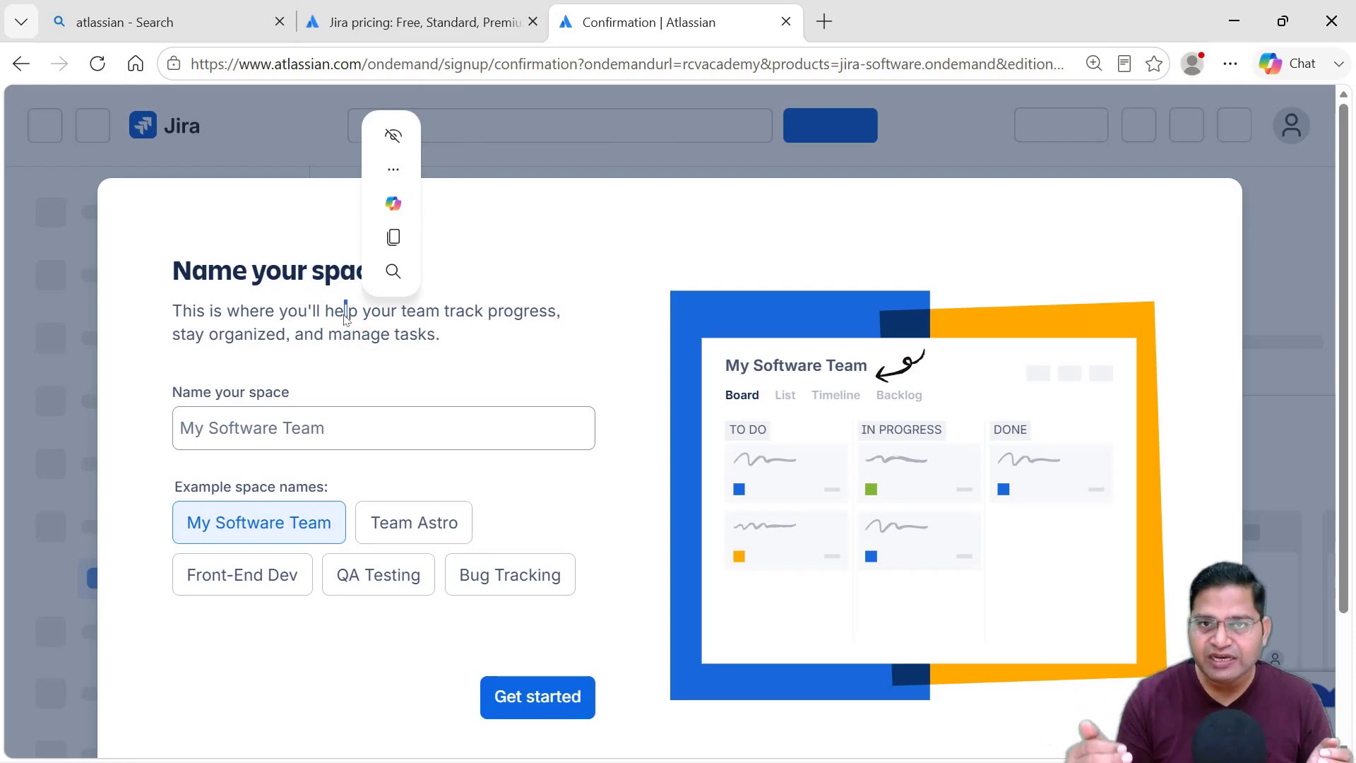
click(249, 330)
- Name the space RCV Academy Web App and continue to the work types
click(279, 429)
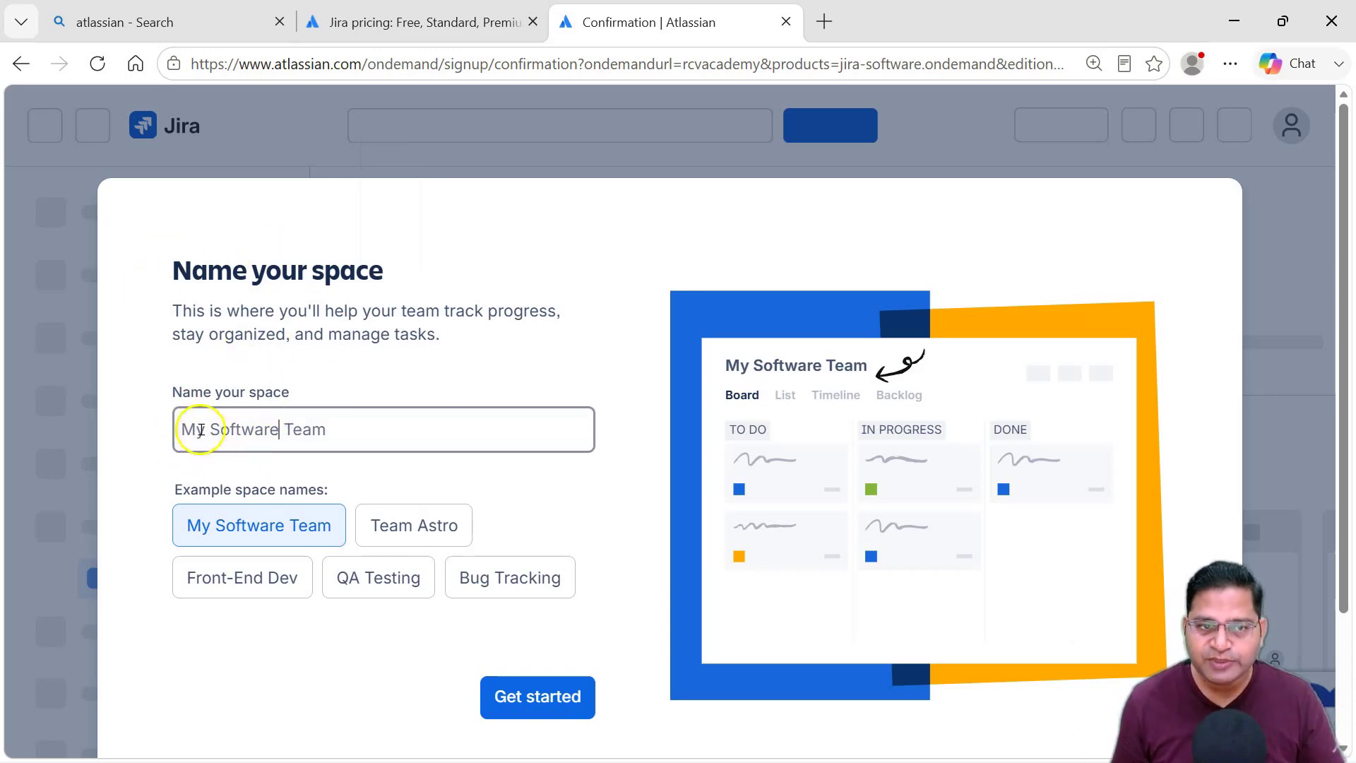
drag(332, 427, 170, 431)
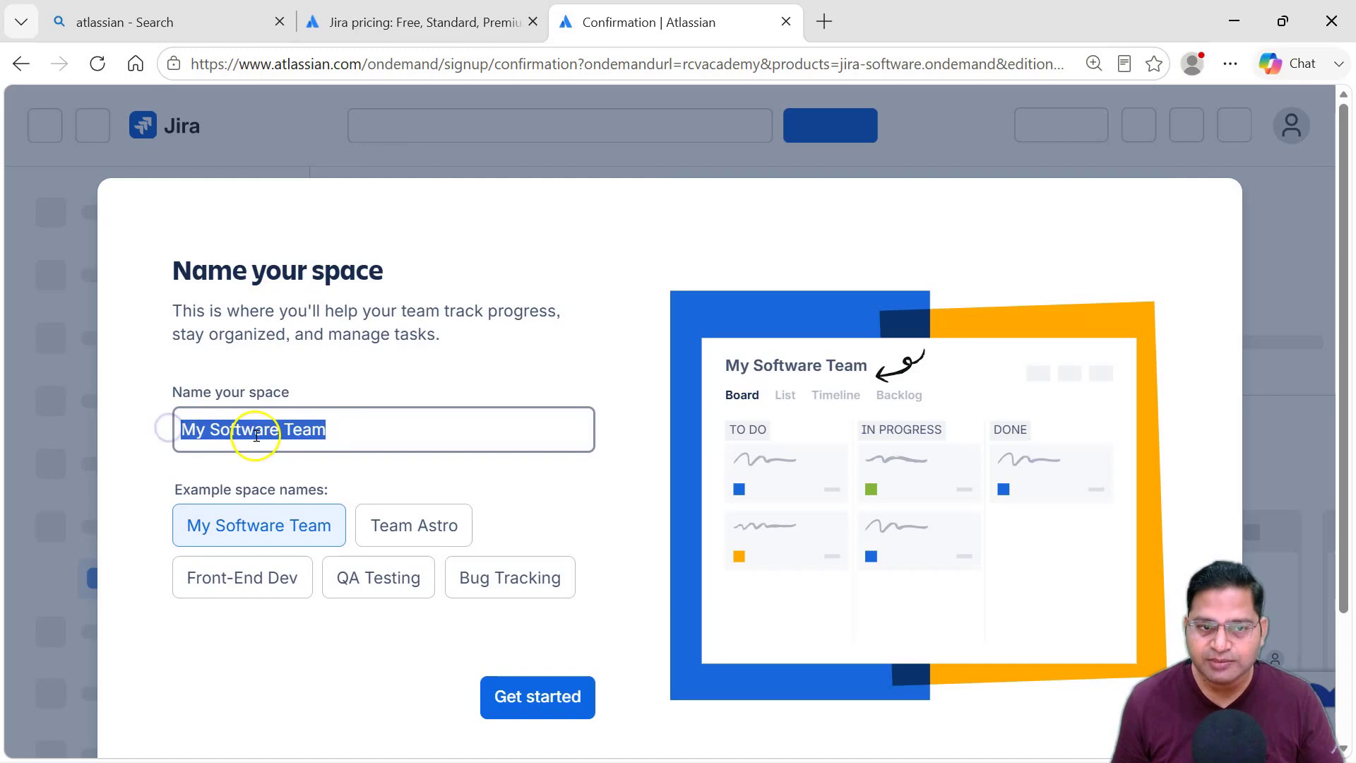
click(210, 429)
click(344, 426)
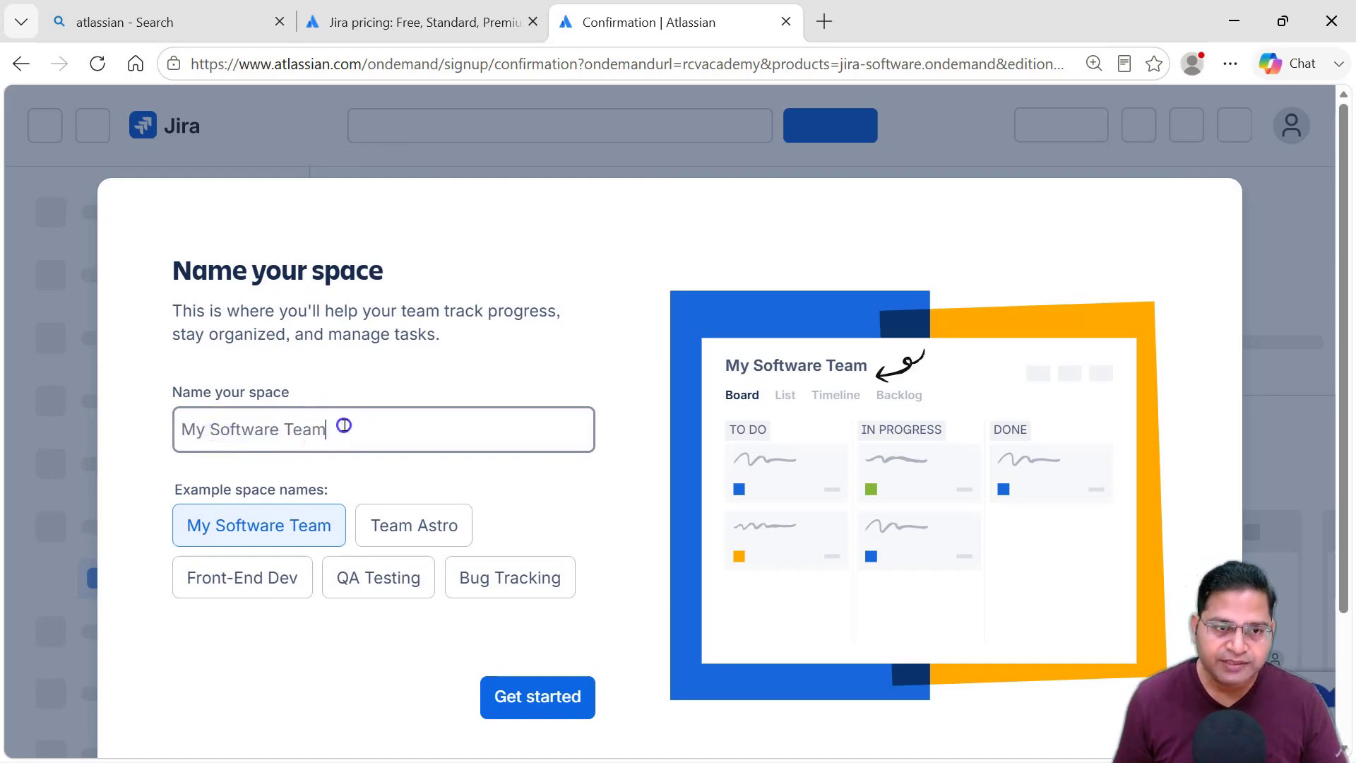
drag(344, 425, 166, 433)
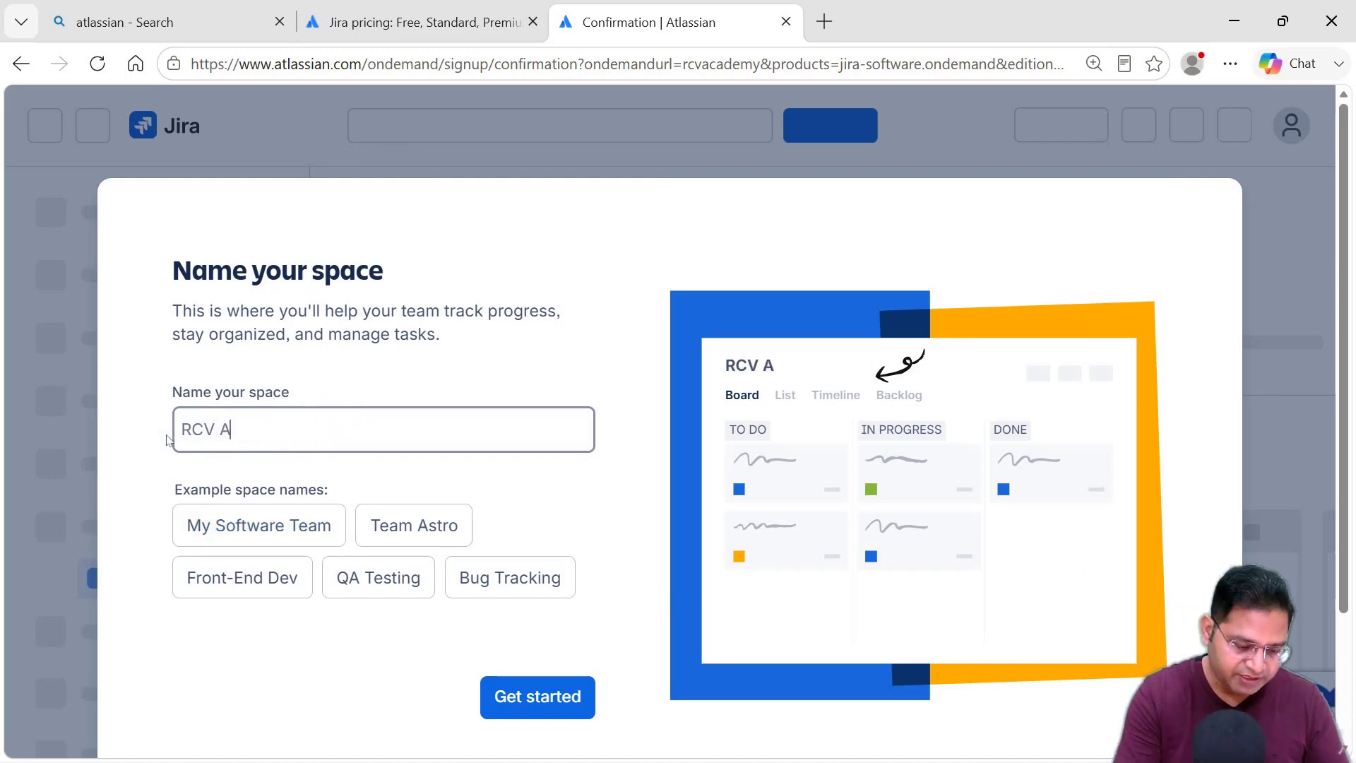
text(cademy Web App)
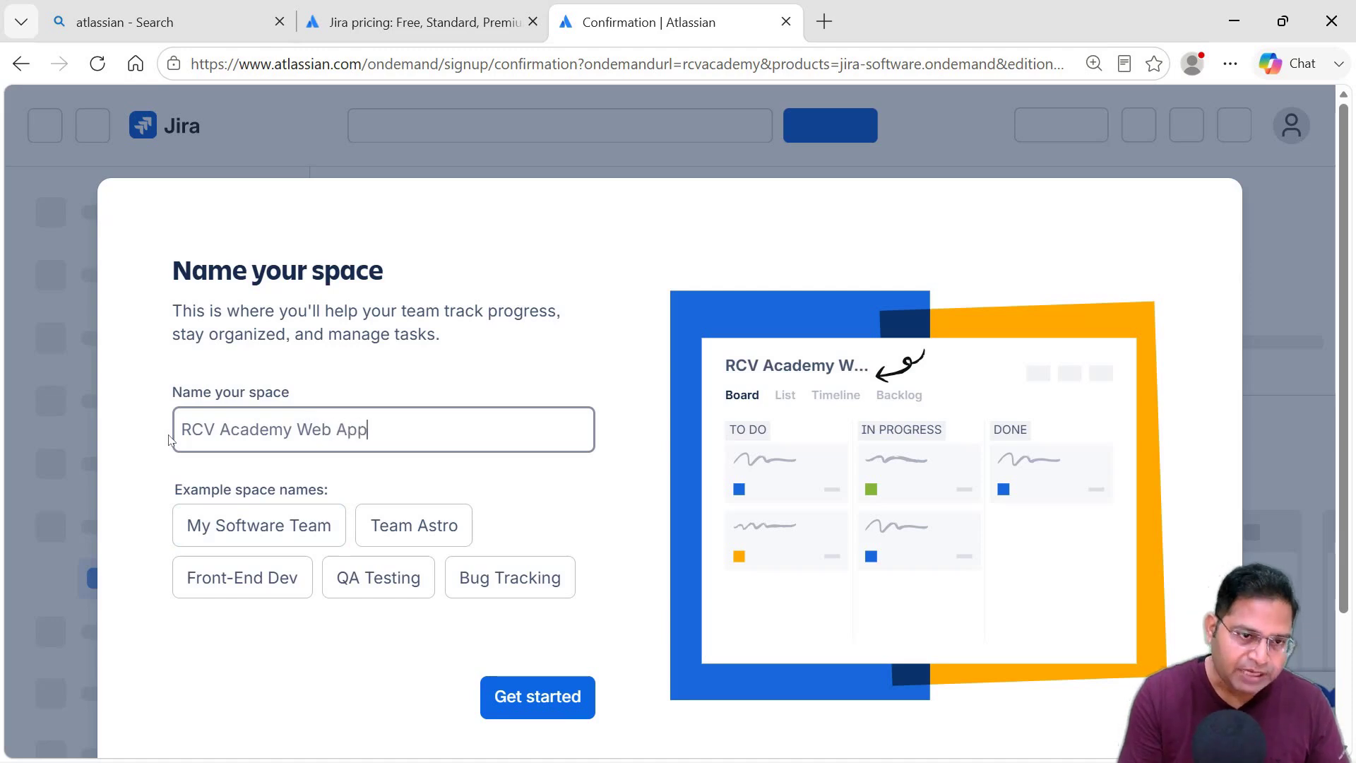
click(376, 420)
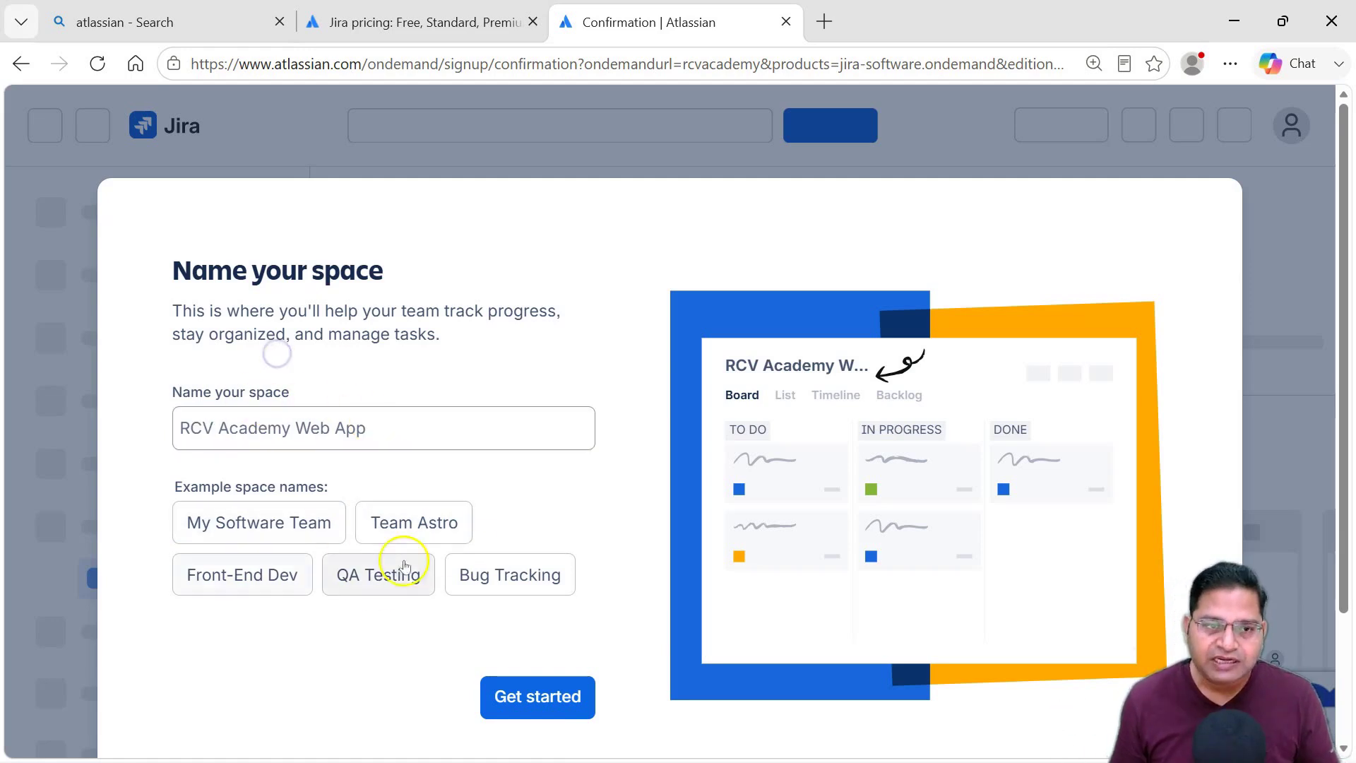
click(539, 700)
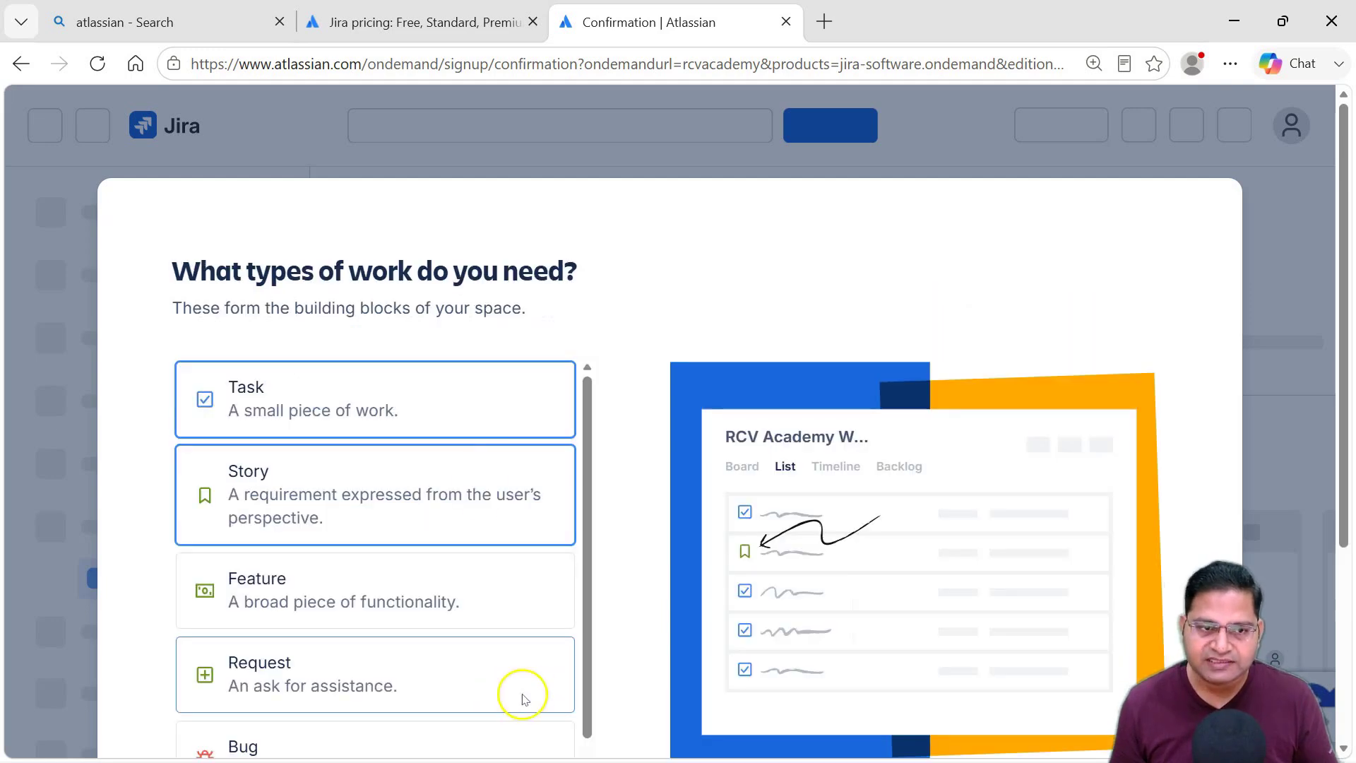
- Add Bug, Request and Feature to the selected work types of the space and continue to the status setup
scroll(487, 300, down, 3)
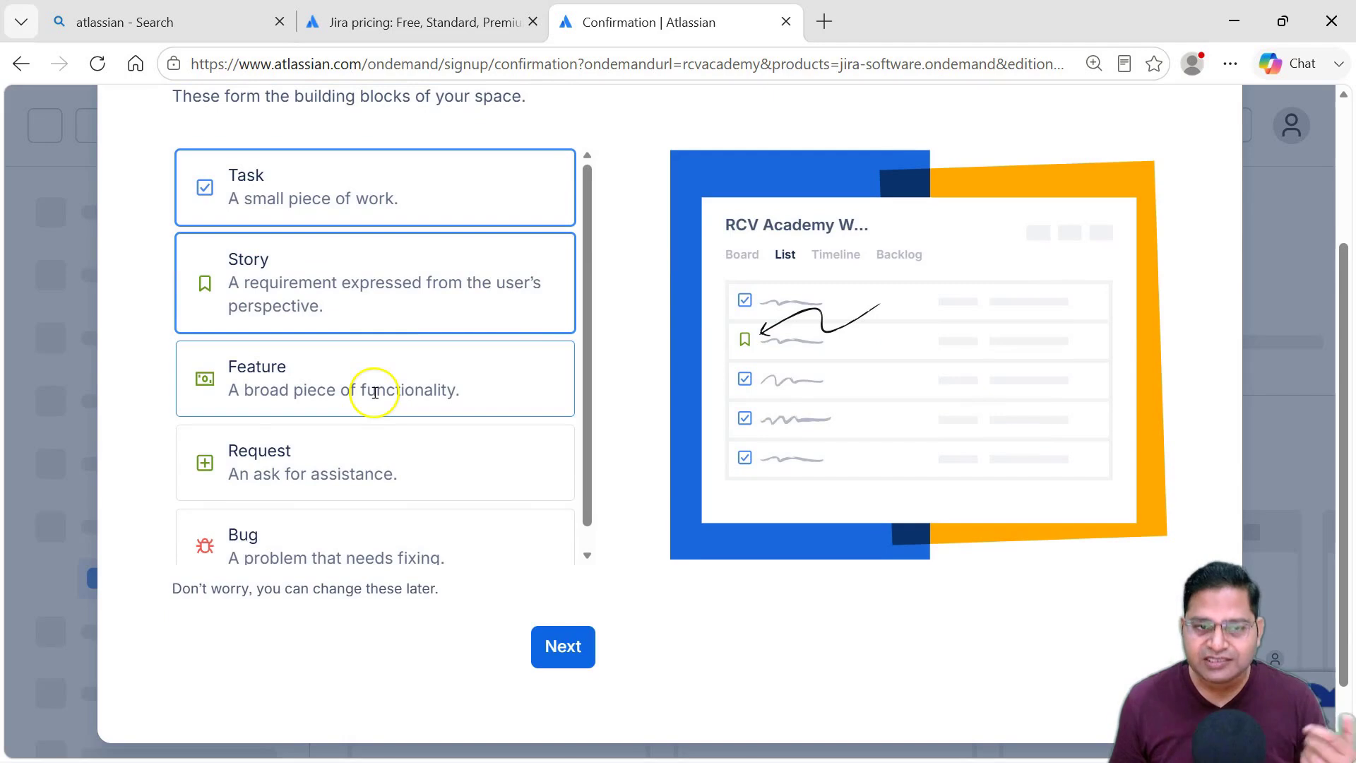
scroll(280, 424, up, 1)
scroll(280, 425, up, 2)
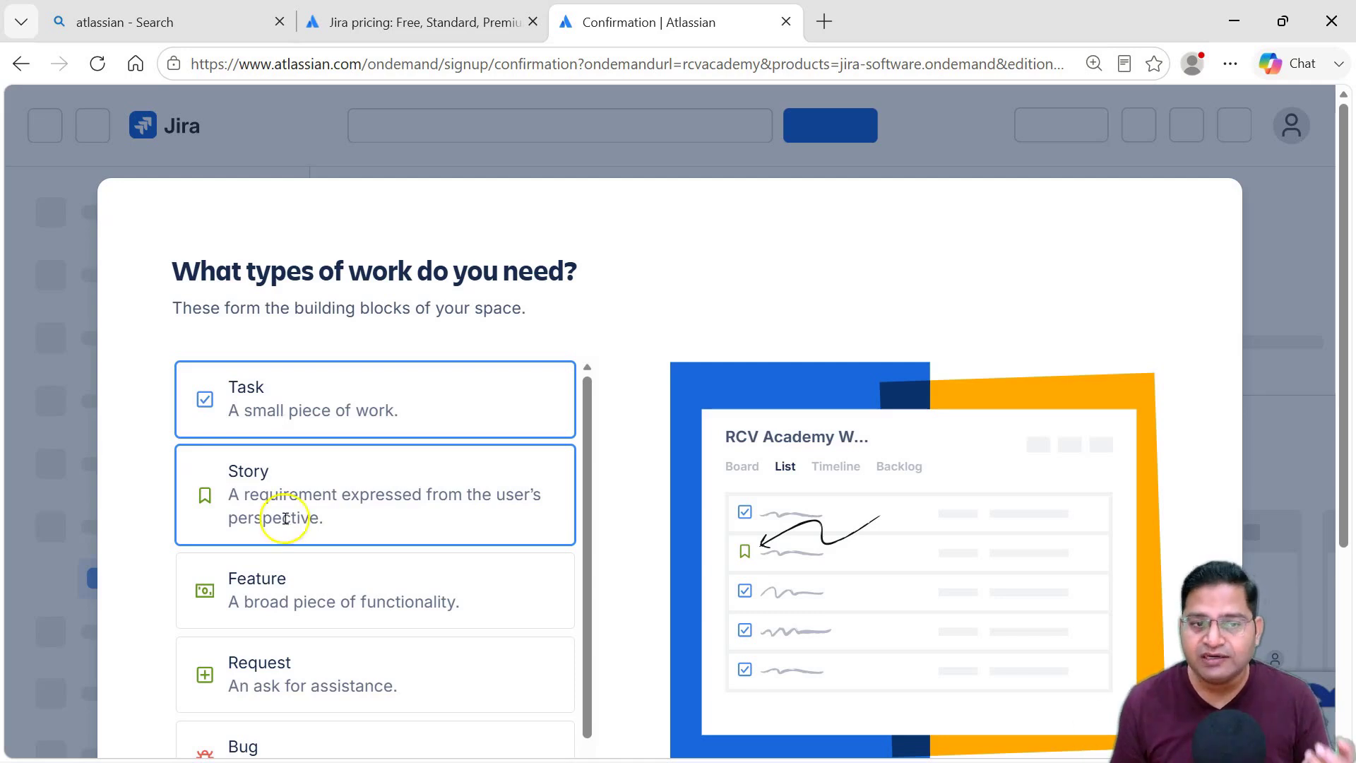
scroll(318, 590, down, 1)
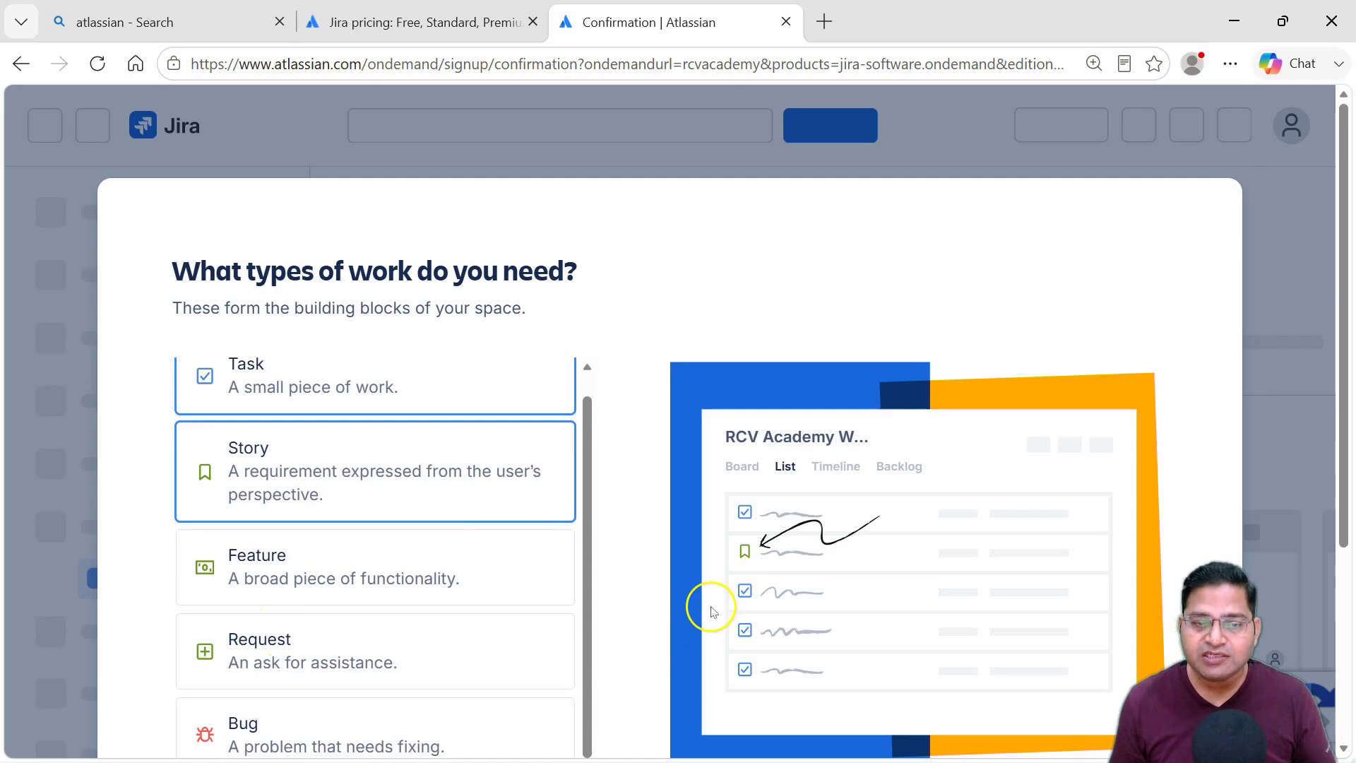
scroll(711, 611, down, 4)
click(390, 441)
click(406, 355)
click(408, 274)
scroll(426, 495, up, 4)
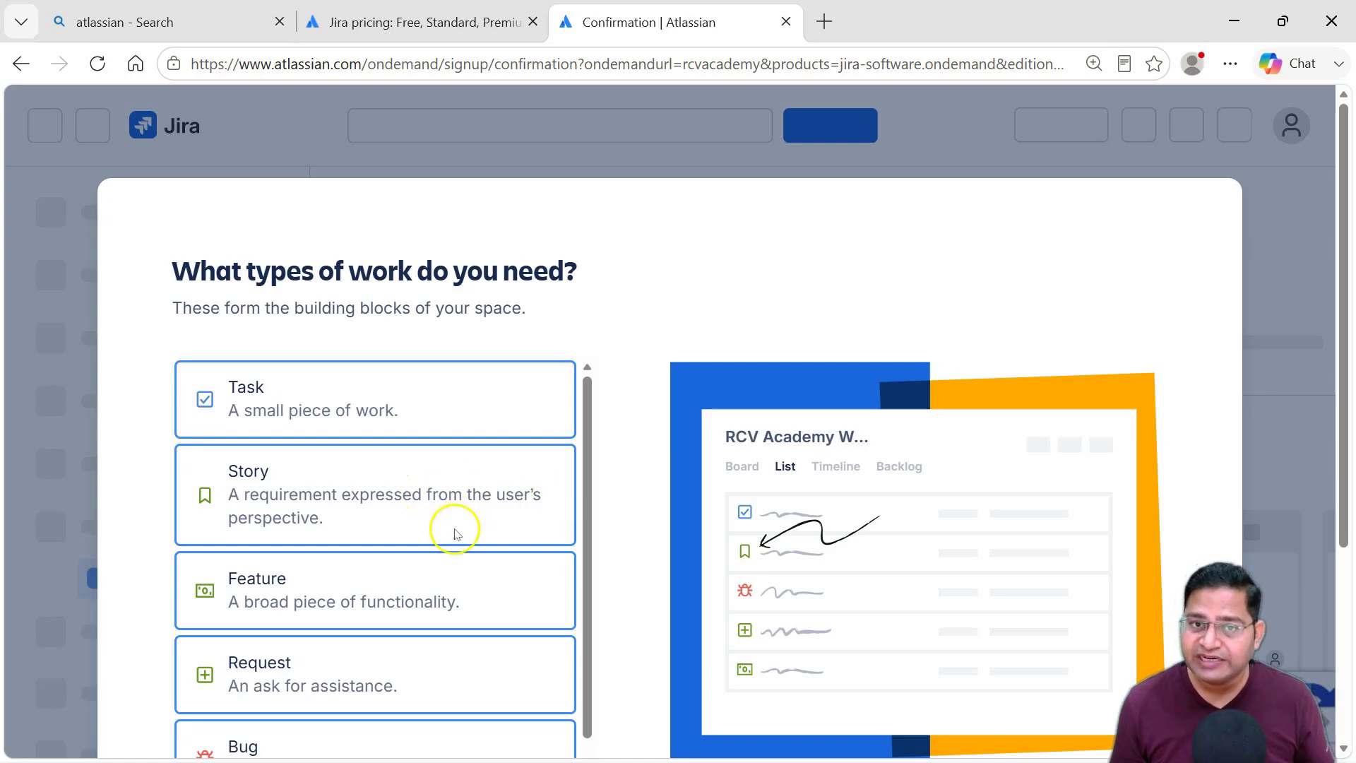
scroll(454, 530, down, 1)
scroll(671, 463, down, 4)
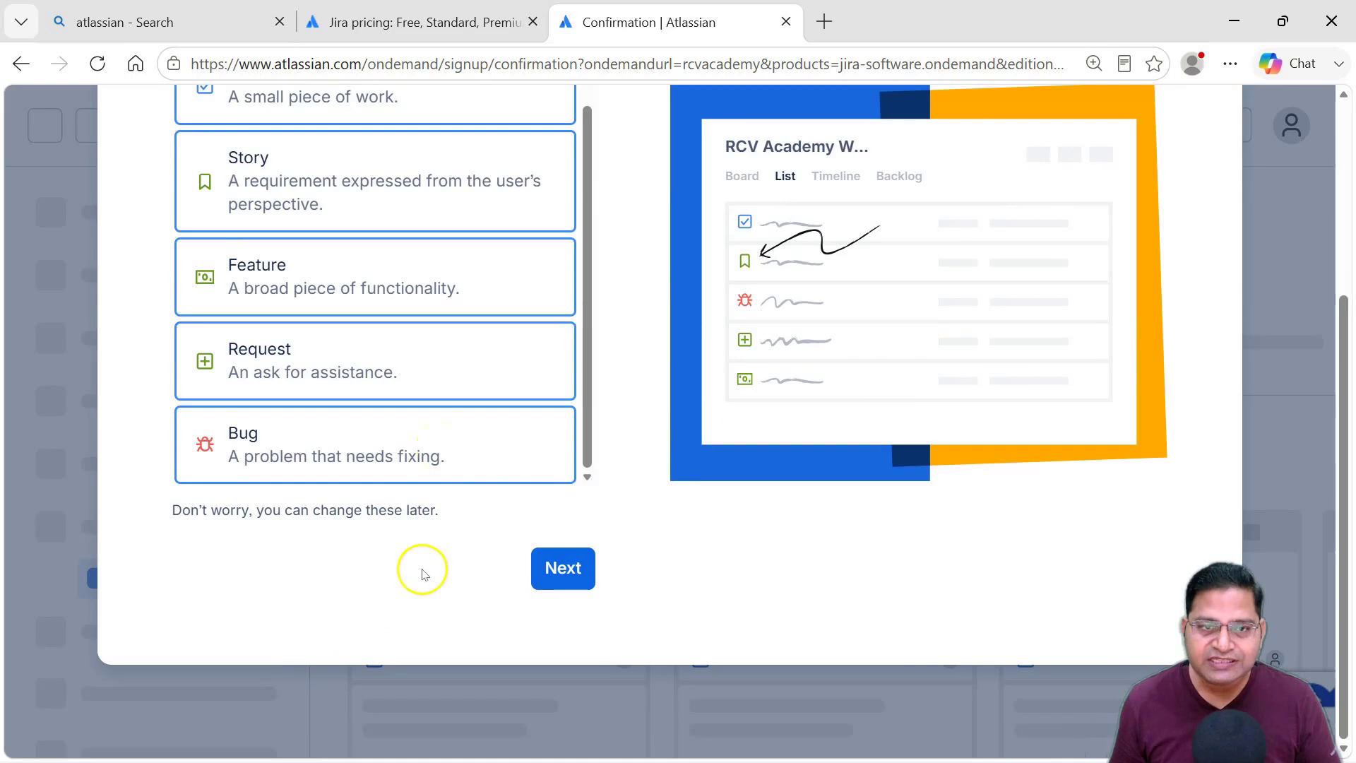
scroll(448, 363, up, 1)
click(563, 569)
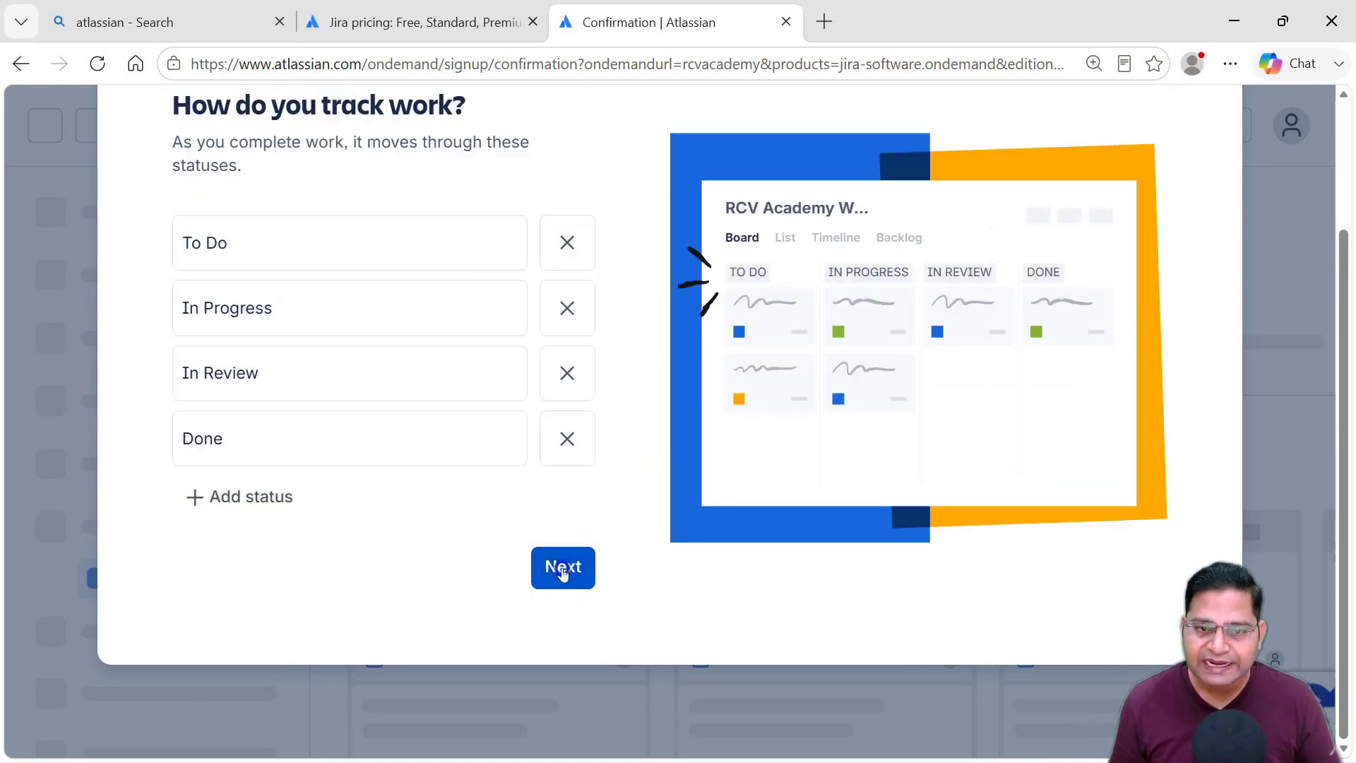
scroll(355, 560, up, 3)
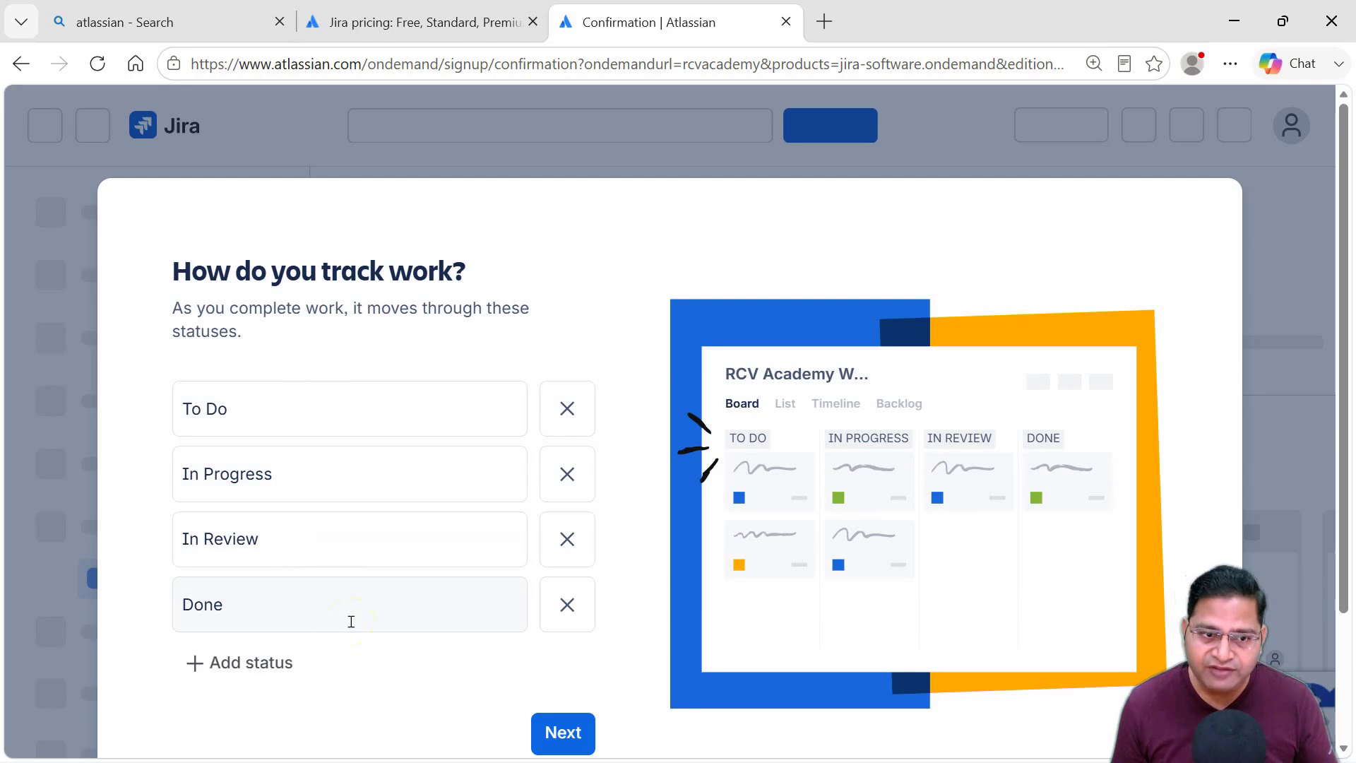
click(243, 664)
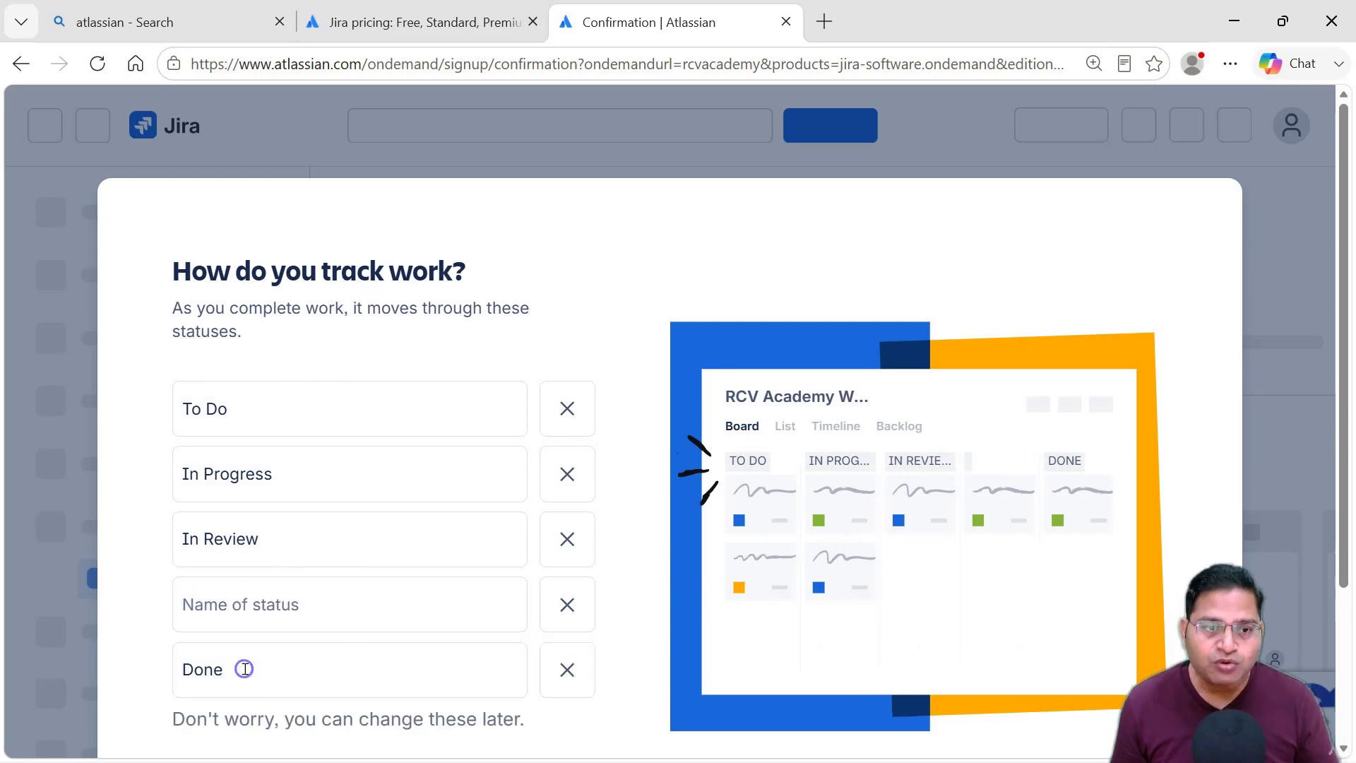
scroll(343, 639, down, 3)
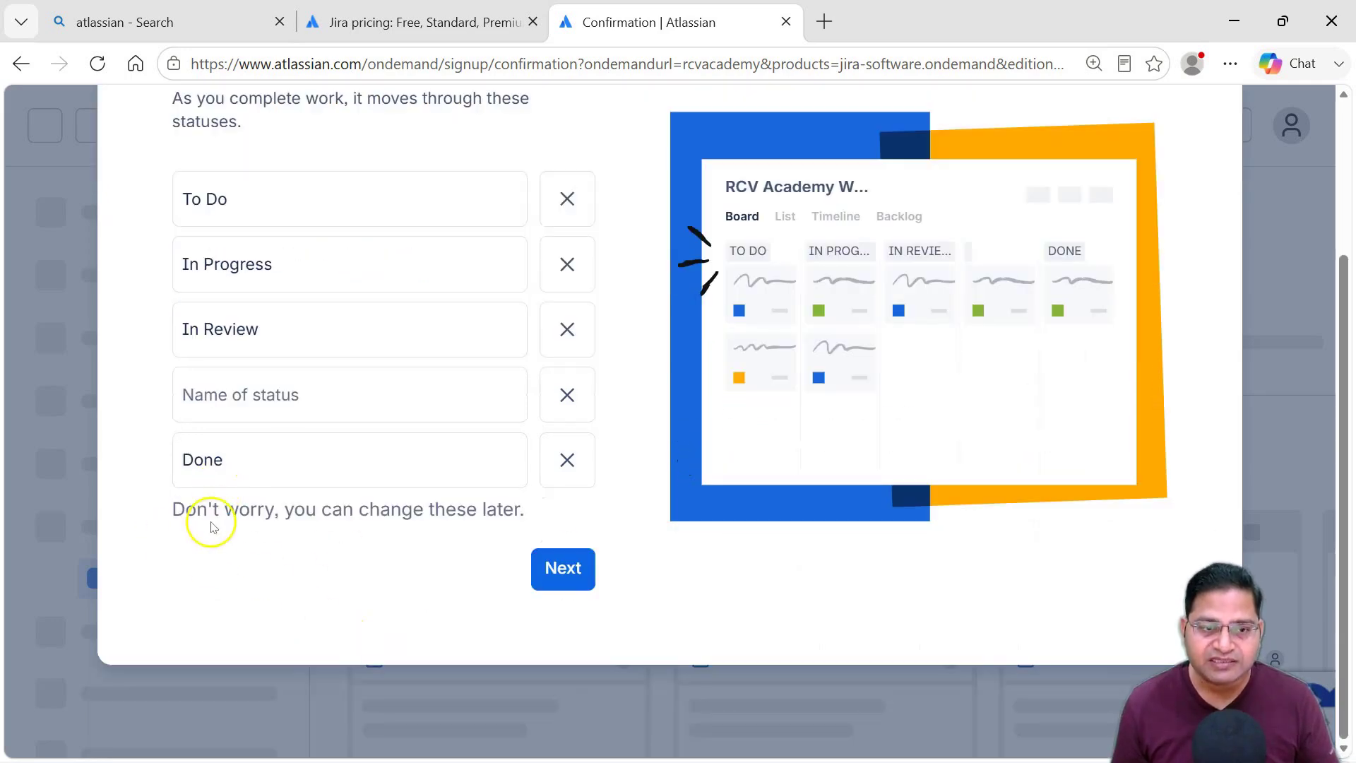
click(566, 402)
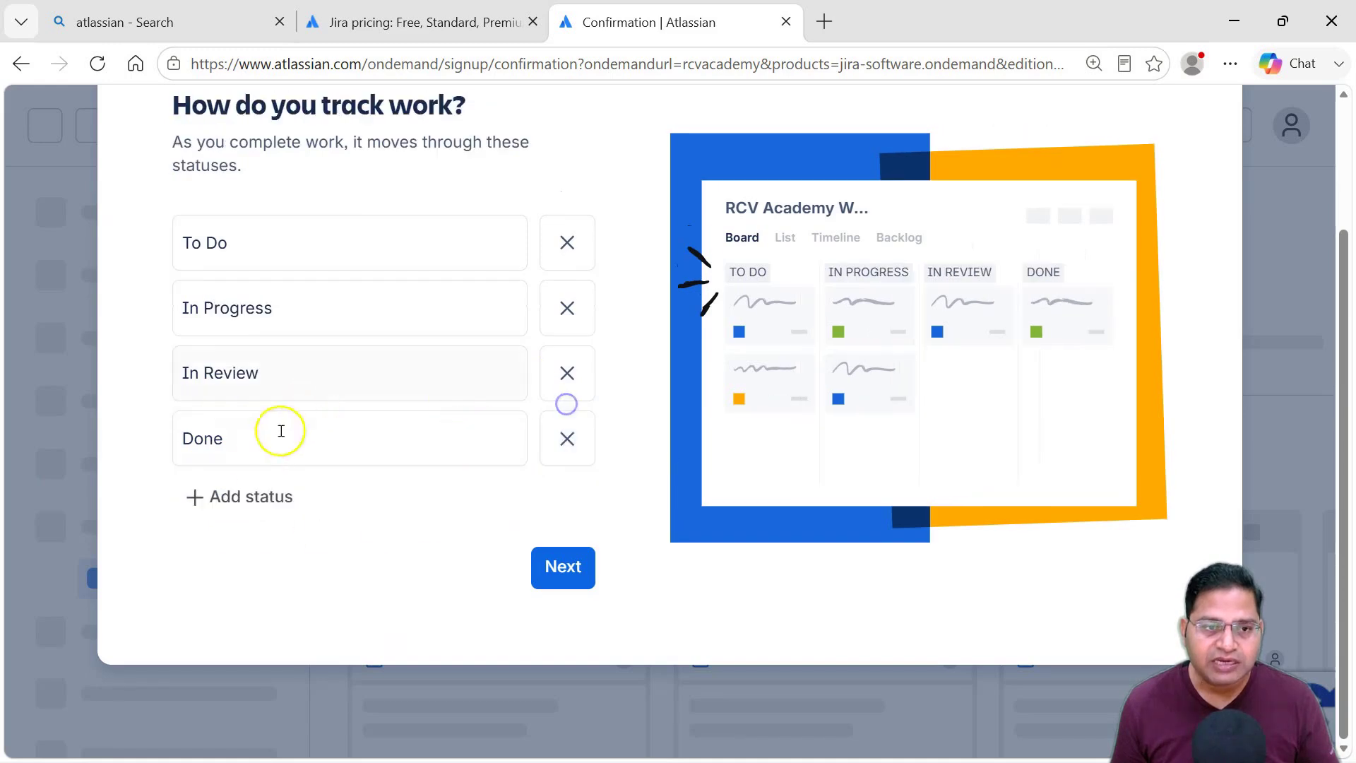
- Add an In Testing status between In Review and Done, and continue to the team invitation
click(237, 494)
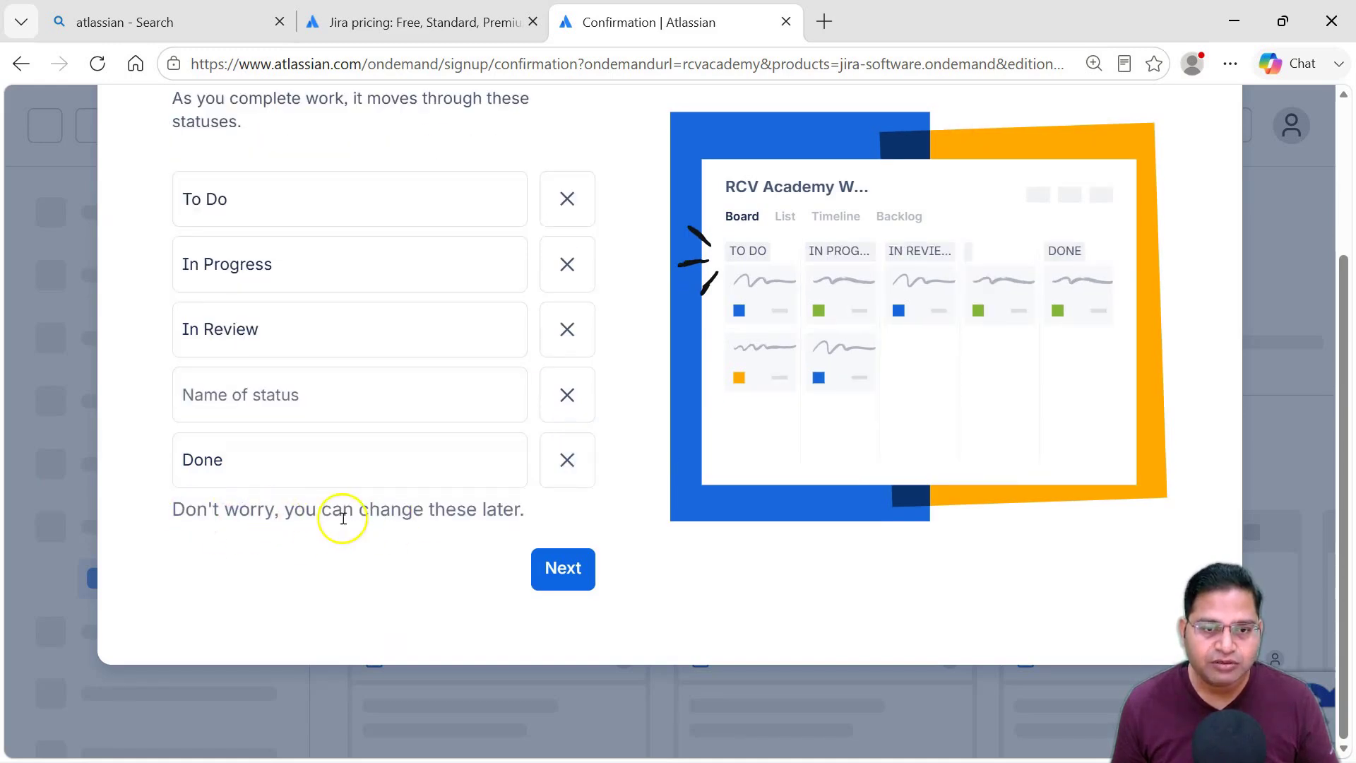
click(233, 393)
text(In Testing)
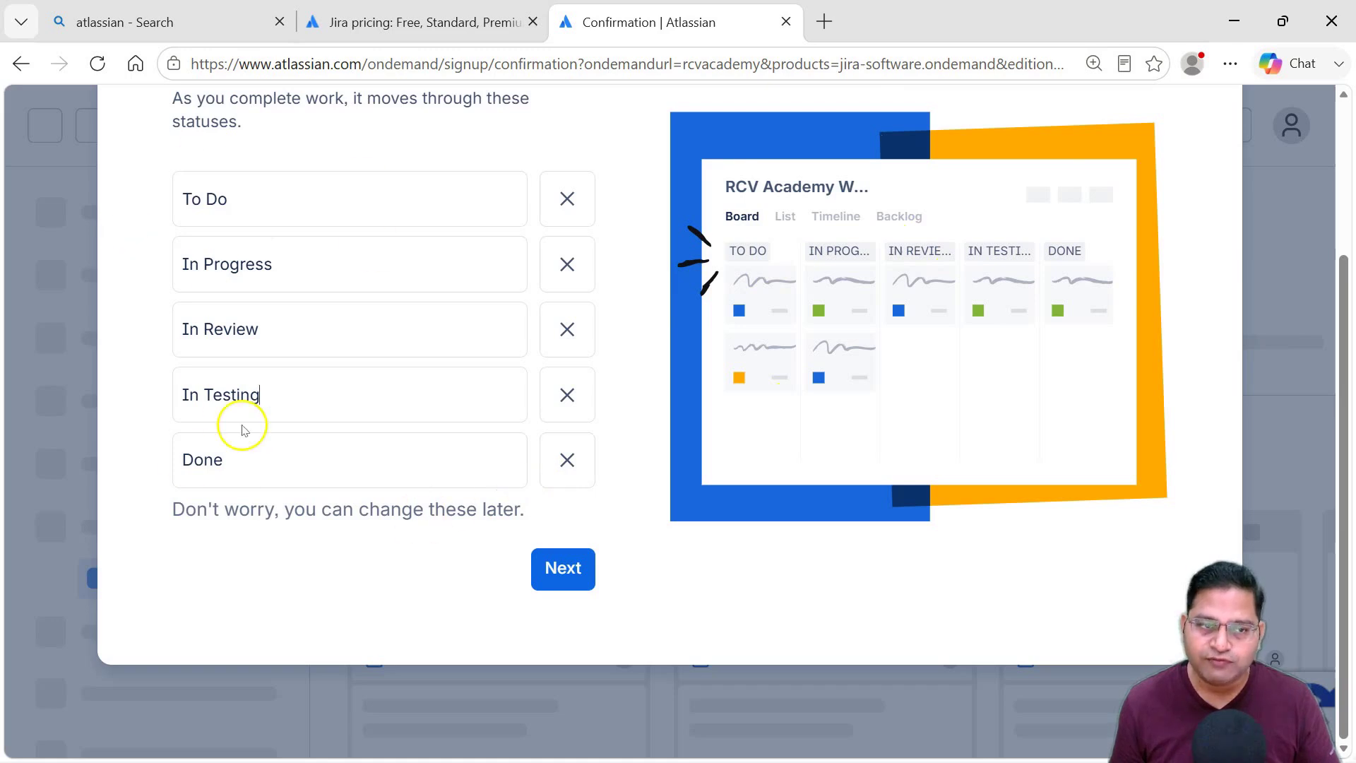
click(297, 573)
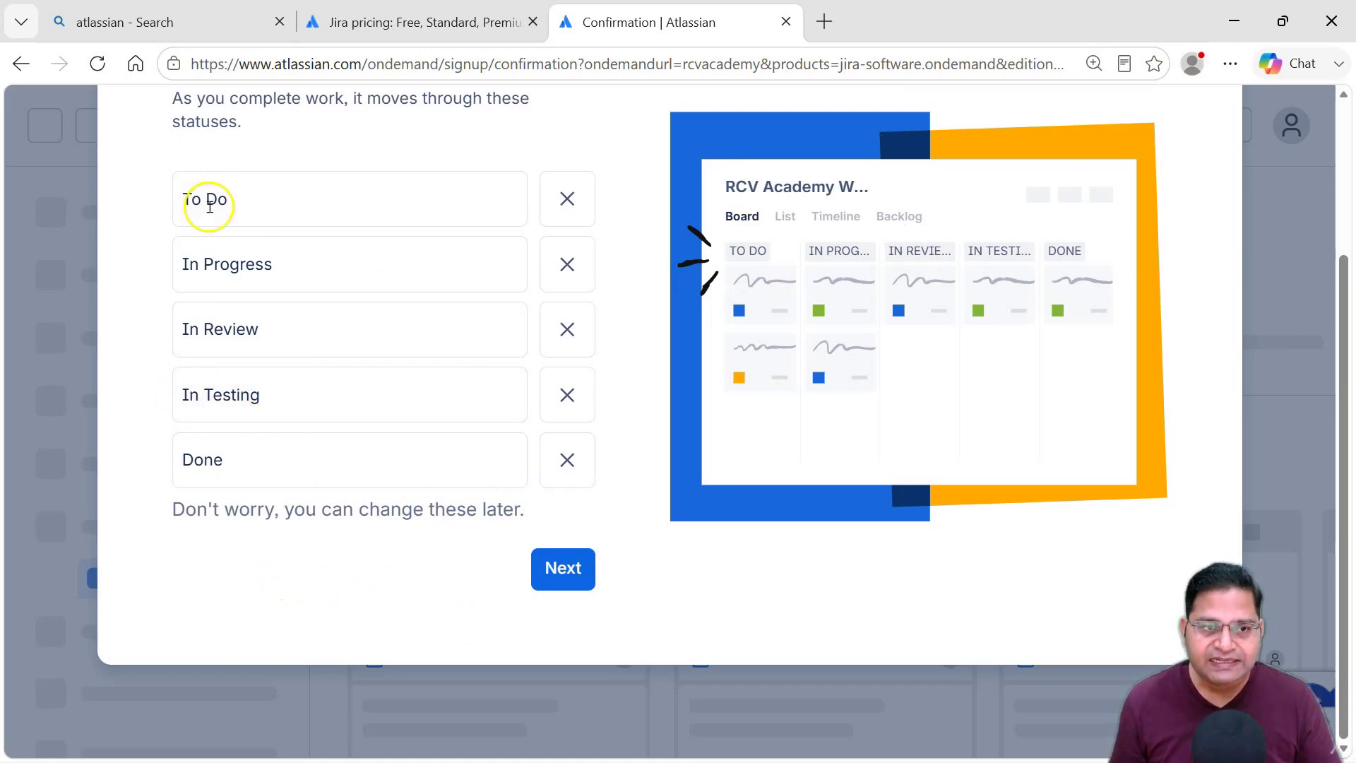
click(562, 568)
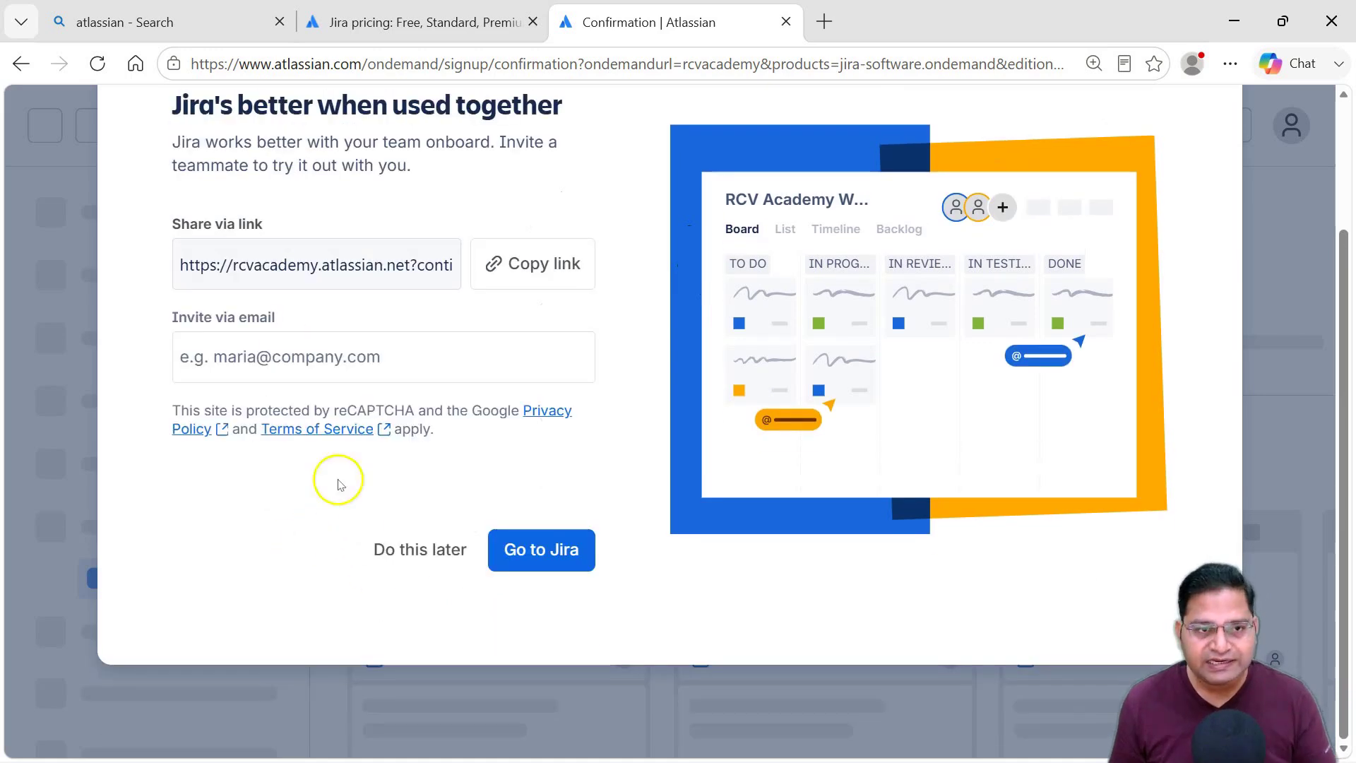
- Examine the share link of the team invitation, highlighting the rcvacademy site name in its address
scroll(341, 502, up, 2)
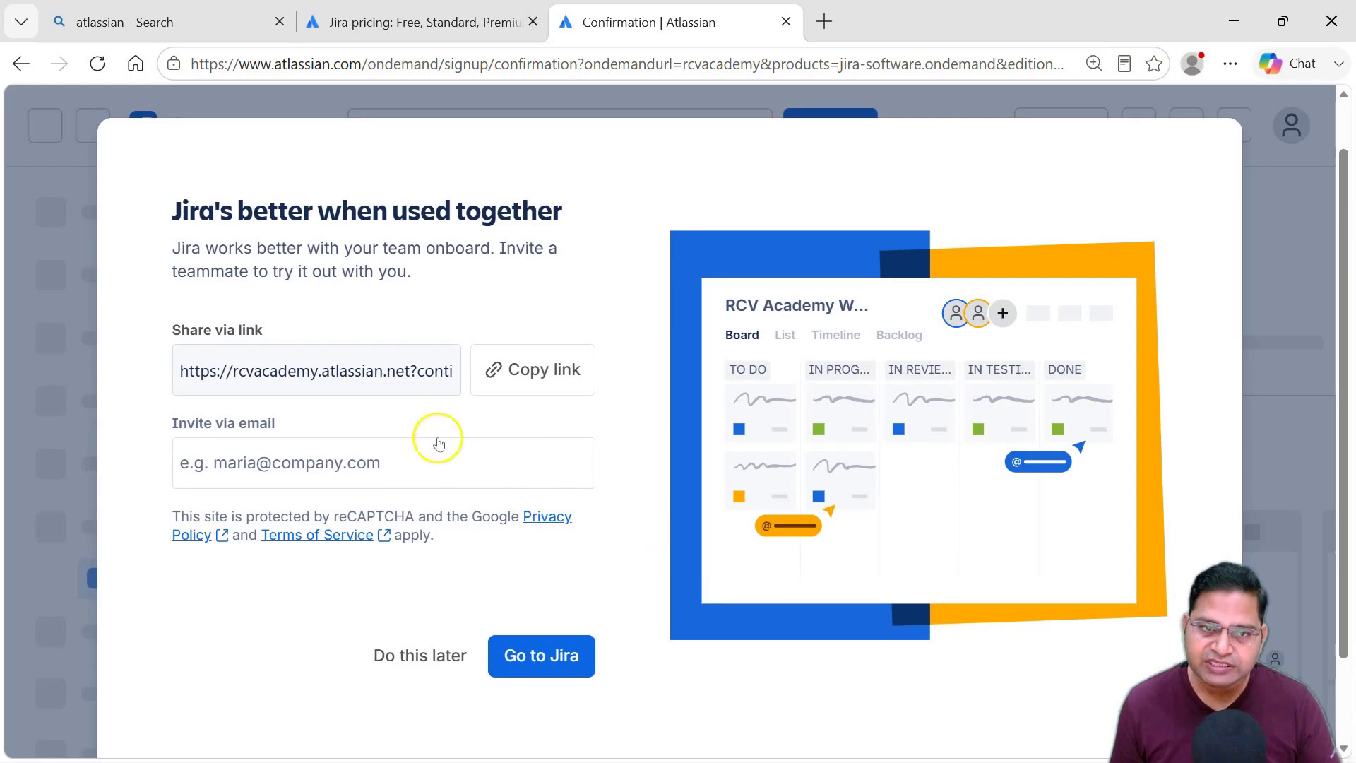
drag(183, 370, 354, 402)
click(353, 406)
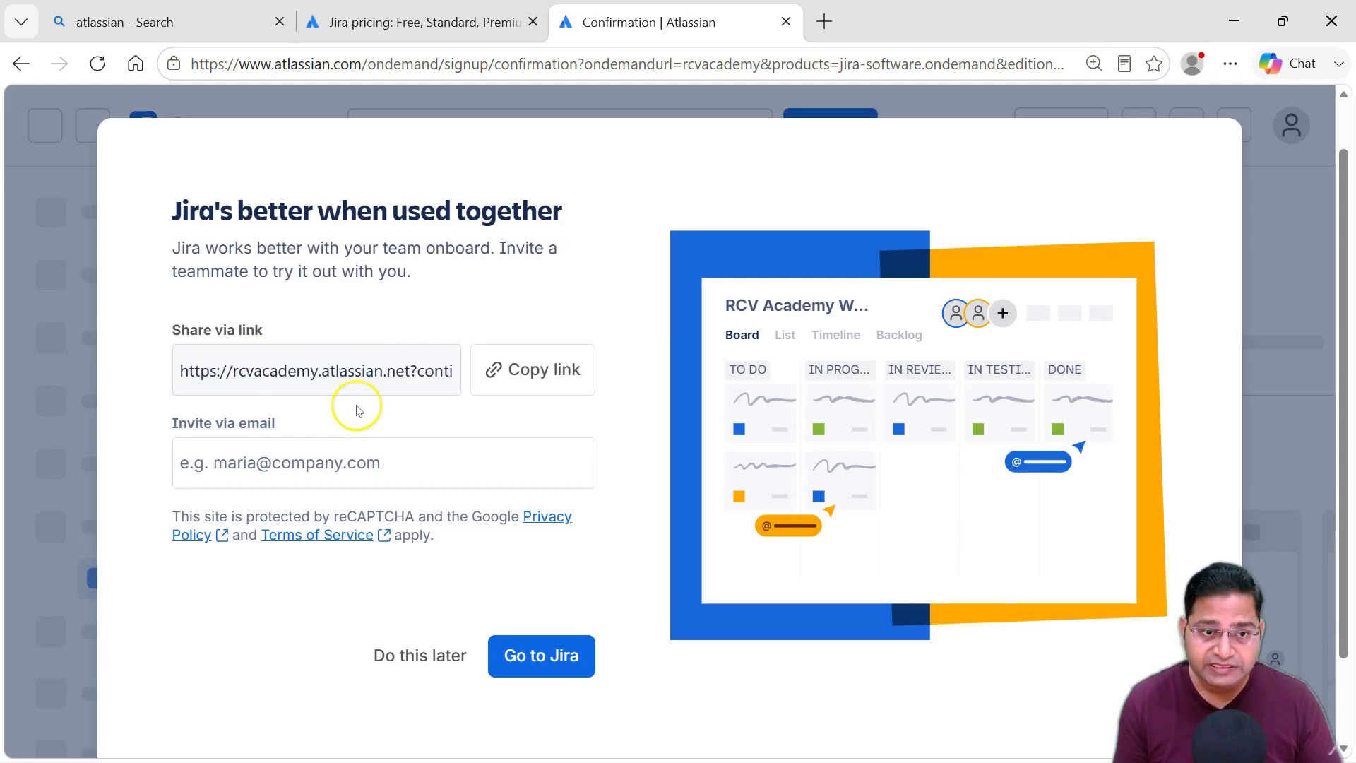
drag(226, 370, 320, 372)
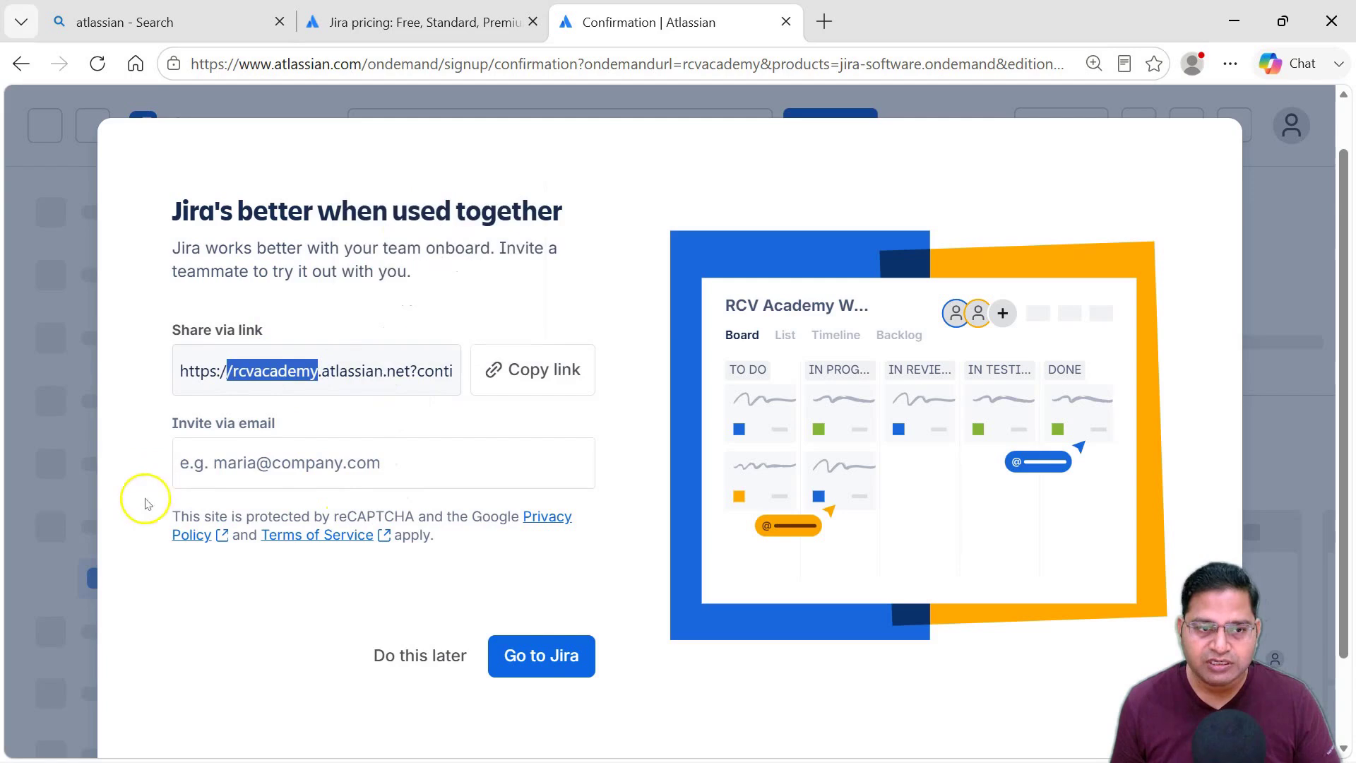
click(236, 613)
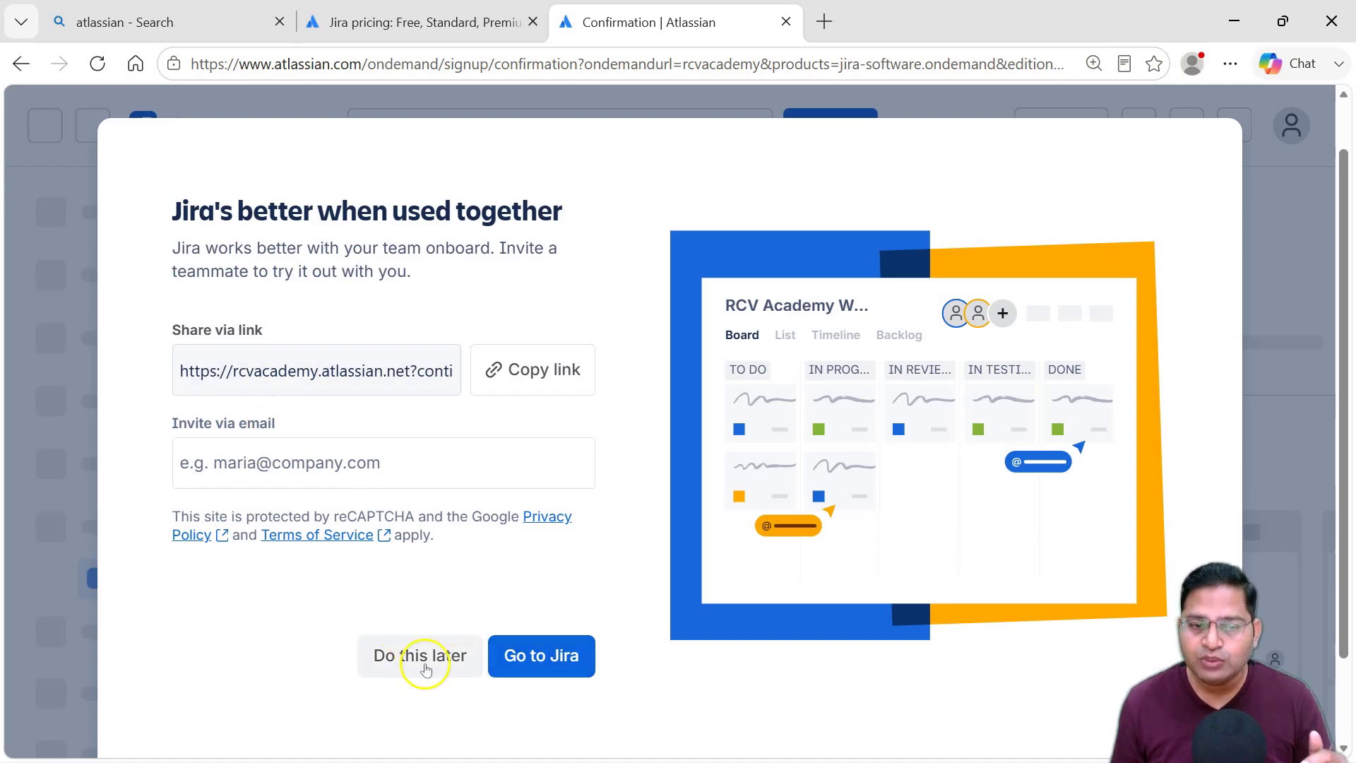
- Go to Jira without inviting any teammates and allow only the necessary cookies
click(586, 674)
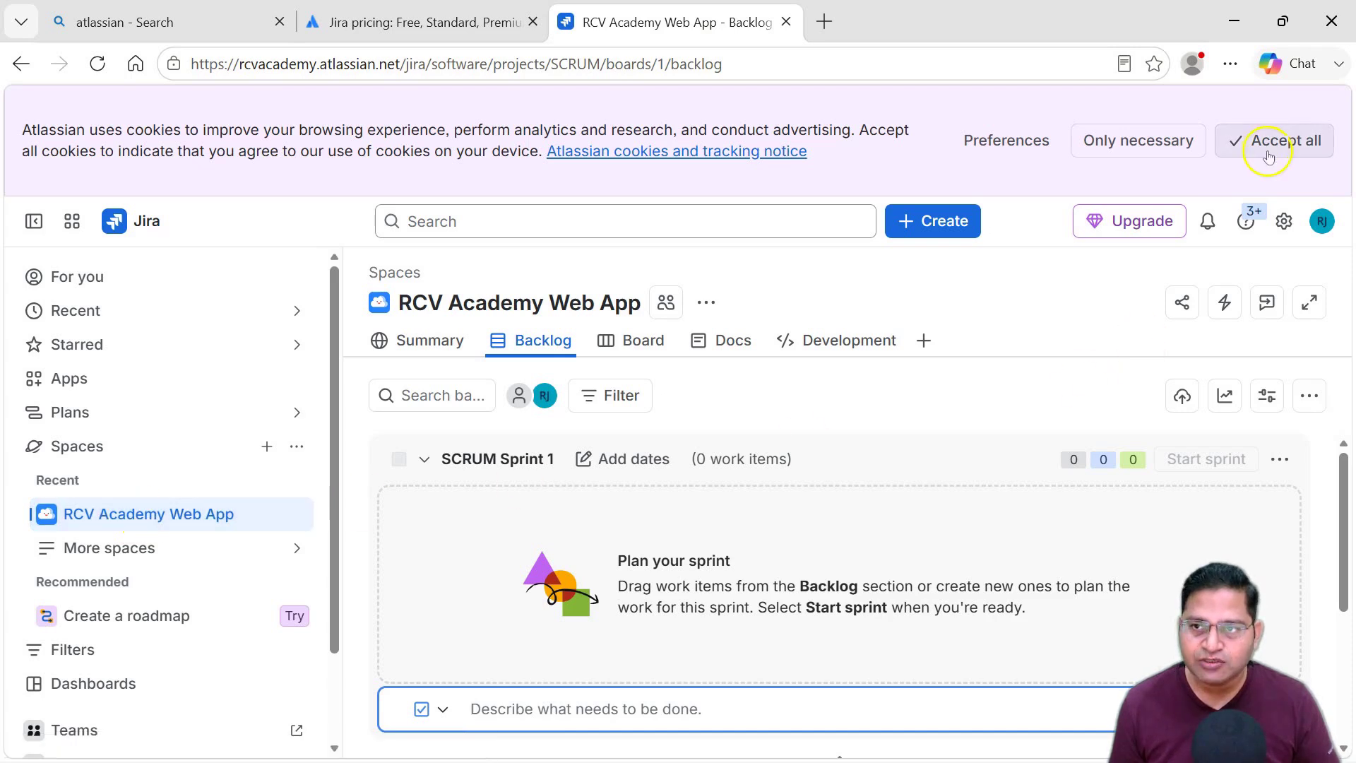
click(1145, 138)
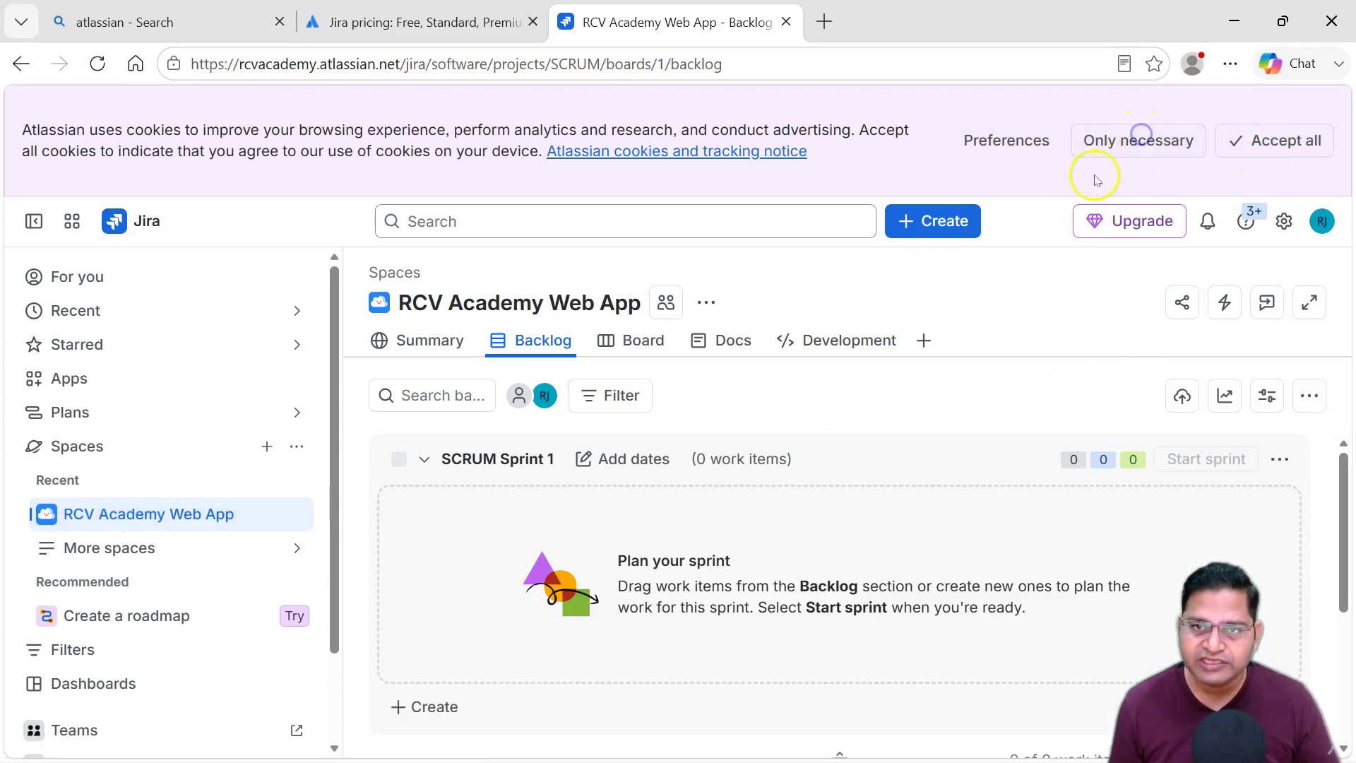